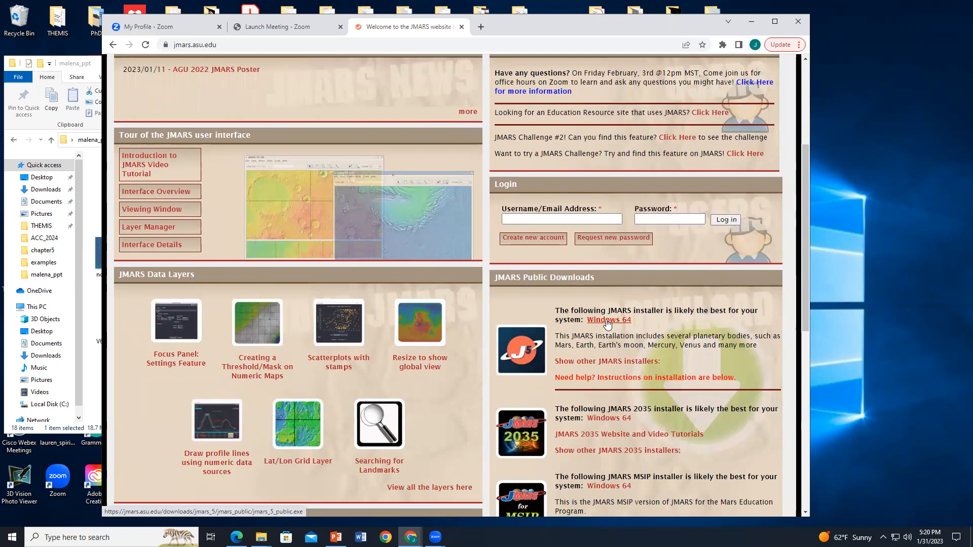
Step: Download the JMARS 5 Windows 64 installer and set the download to open when done
left_click(608, 321)
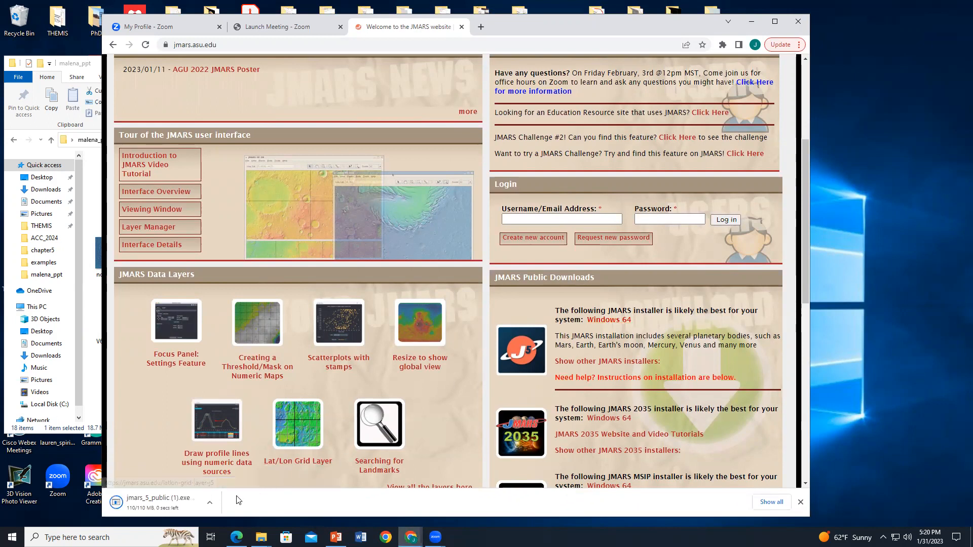
left_click(211, 505)
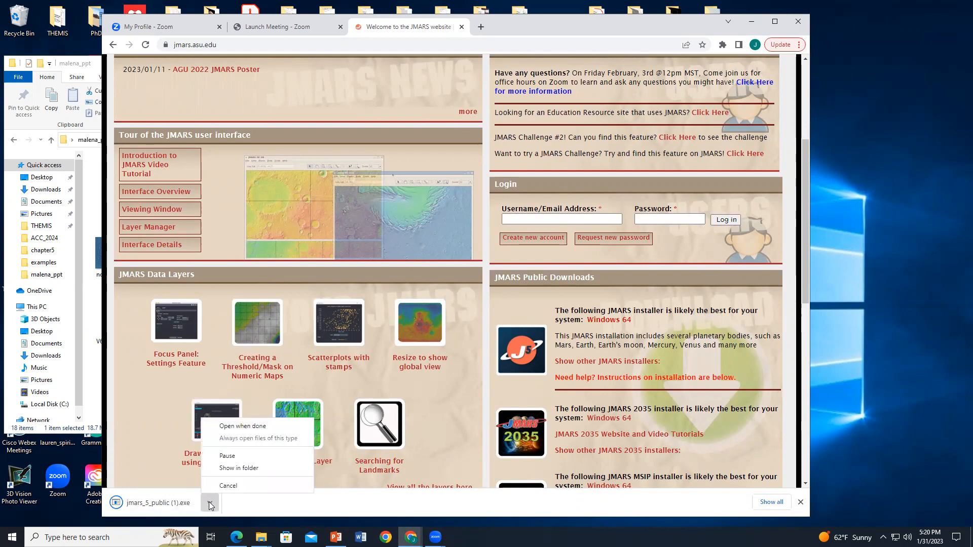
left_click(250, 426)
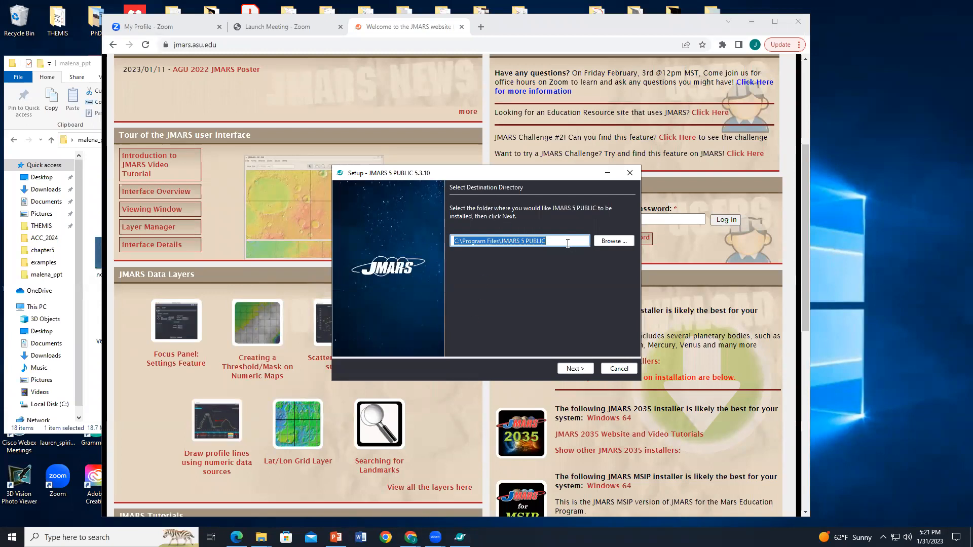
Step: Install JMARS 5 PUBLIC with the default directory, 4G memory and weekly update checks, then finish the update check
left_click(575, 370)
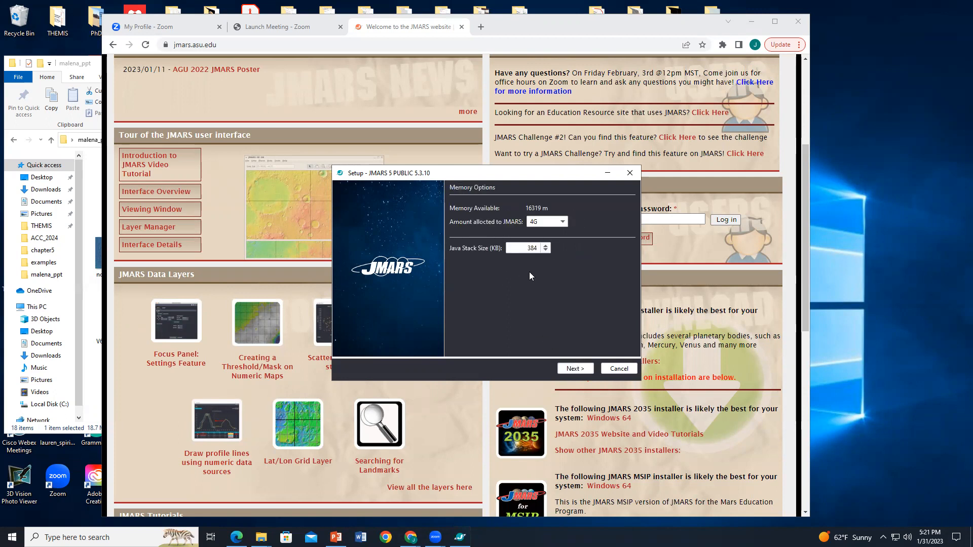
left_click(575, 370)
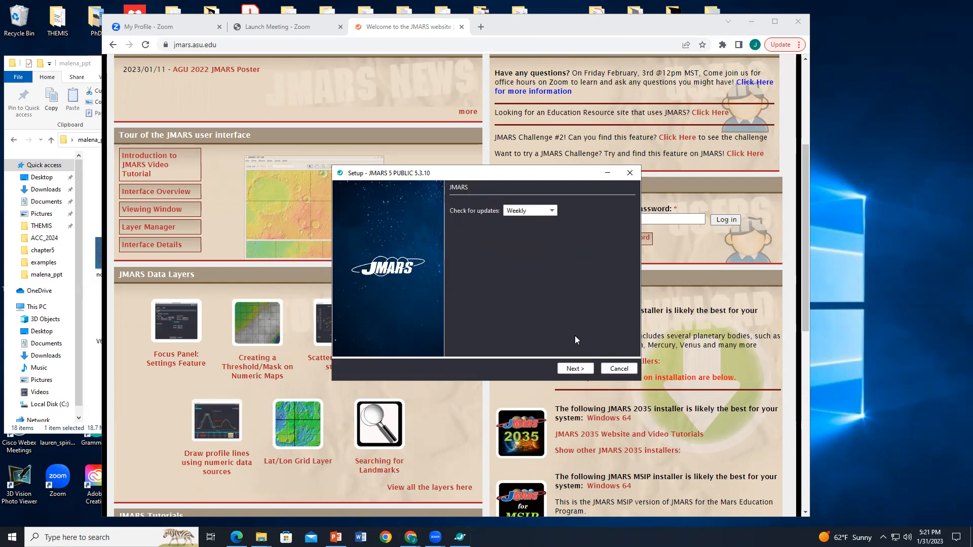
left_click(575, 369)
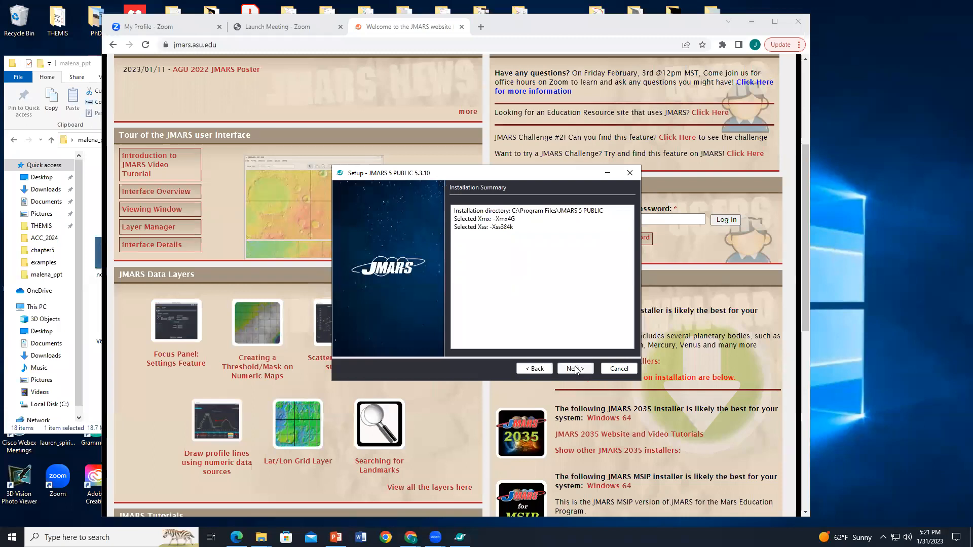
left_click(575, 369)
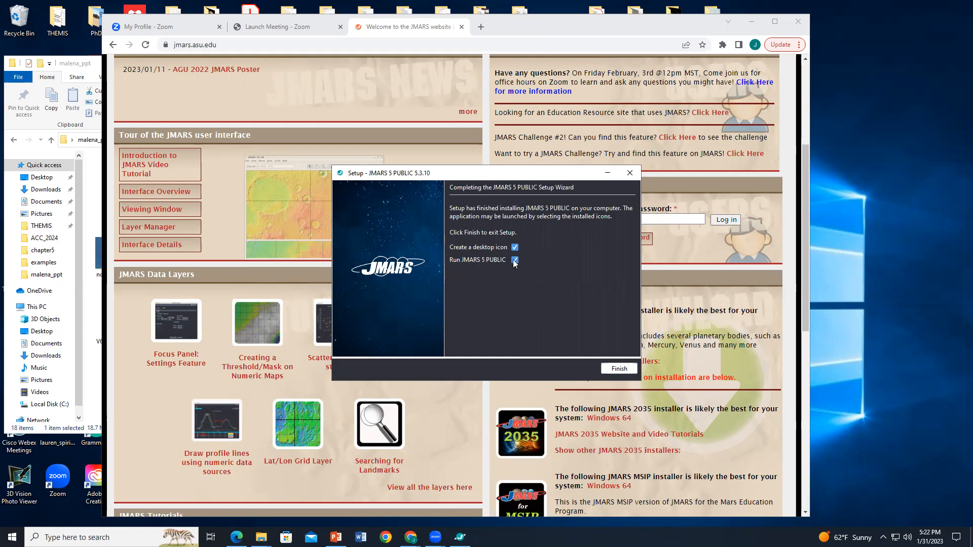
left_click(625, 369)
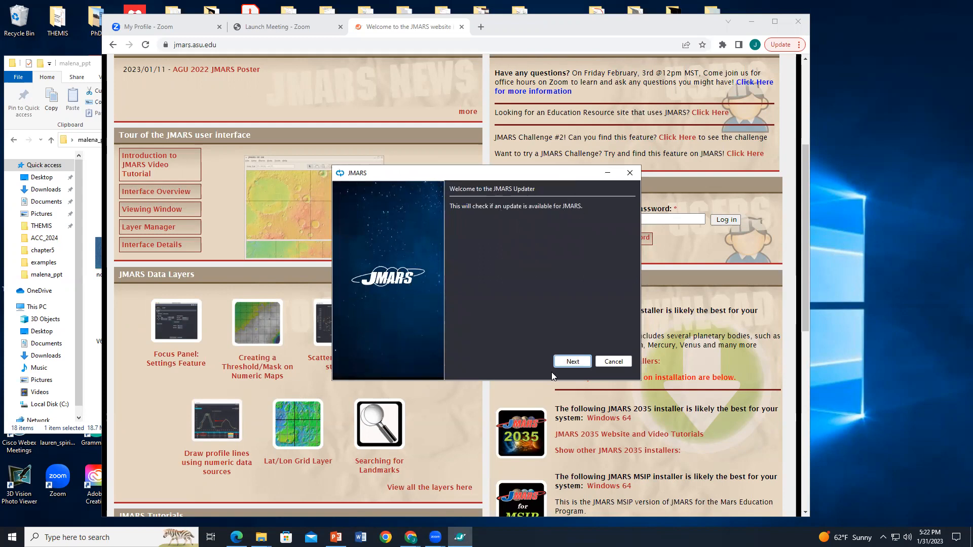
left_click(578, 361)
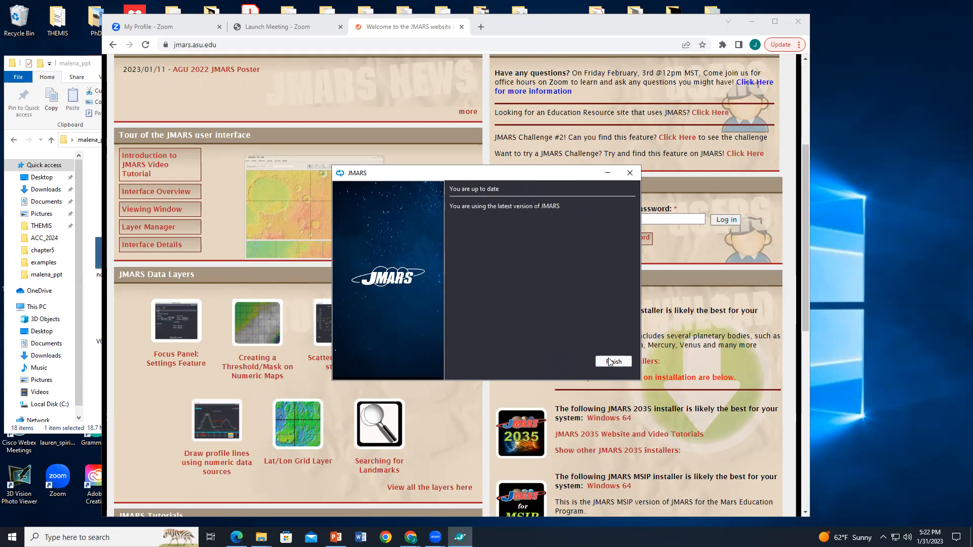
left_click(611, 361)
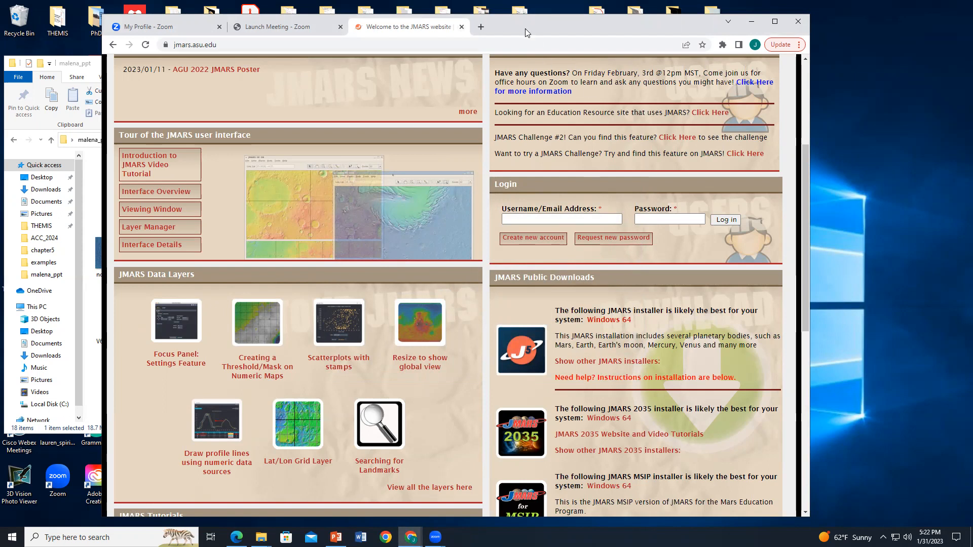
Step: Clear the email address field on the JMARS sign-in window and continue as guest on Mars
left_click_drag(527, 25, 562, 210)
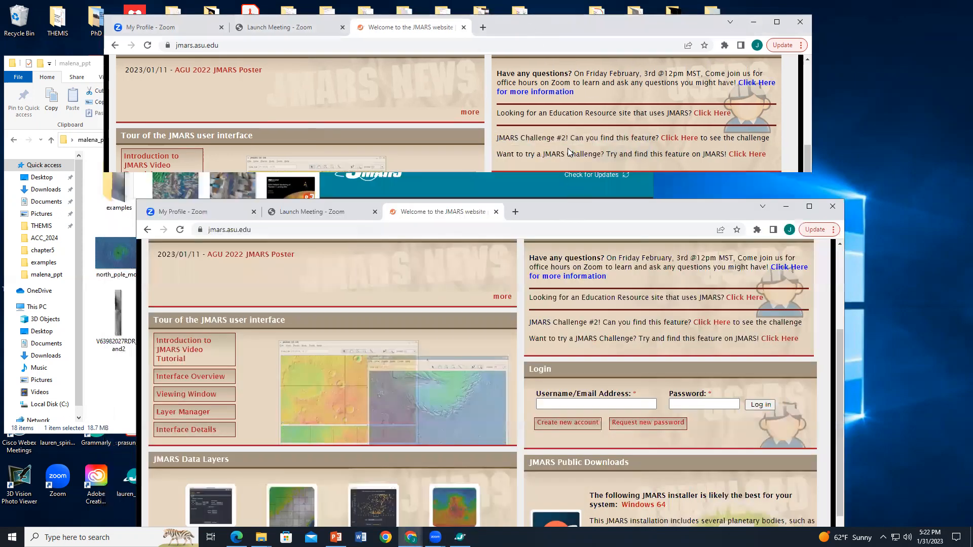
left_click(558, 135)
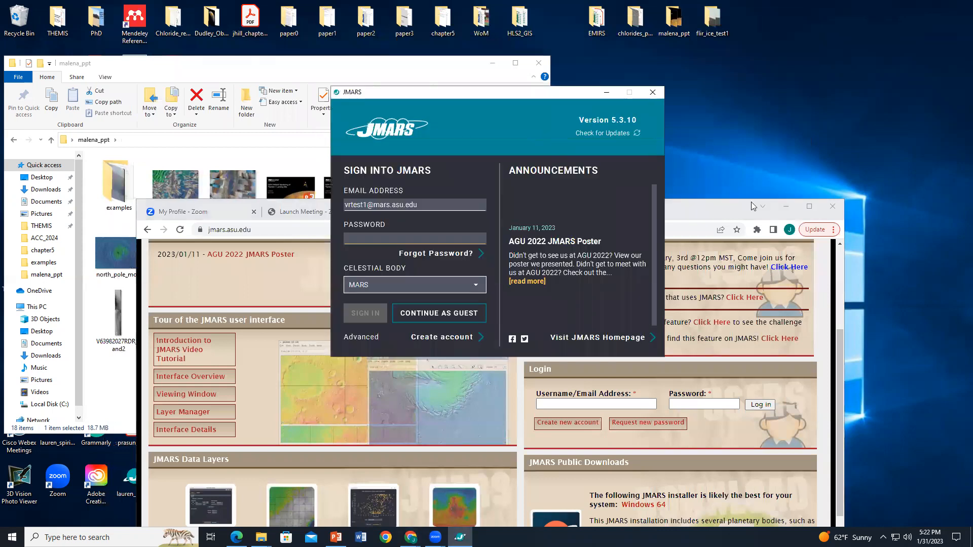
left_click(784, 207)
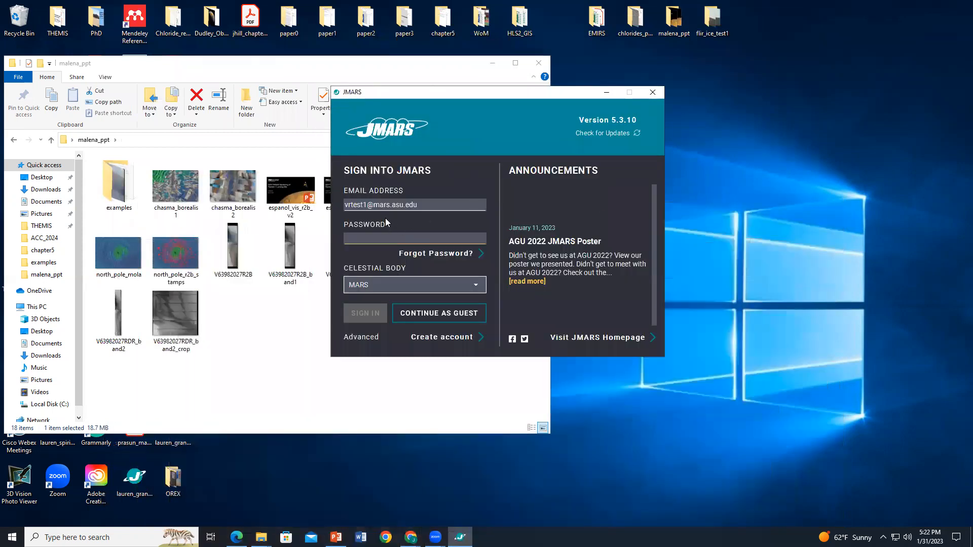
triple_click(403, 205)
key("BackSpace")
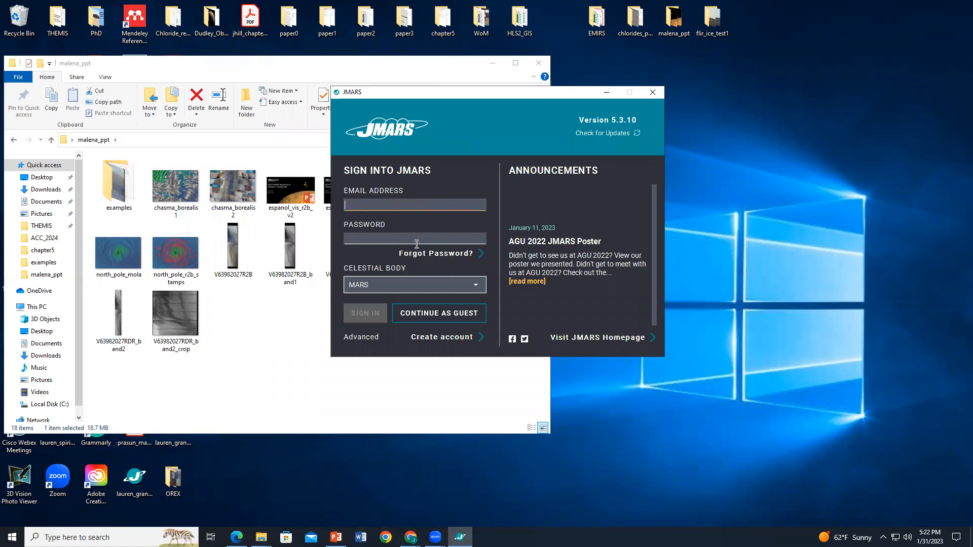
left_click(447, 315)
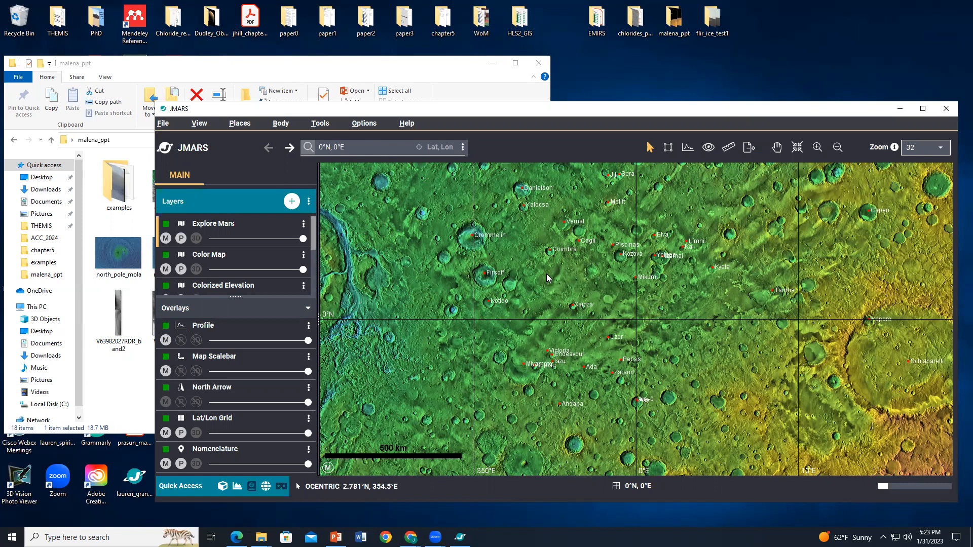
Step: Maximize JMARS and hide Nomenclature and every base layer except Explore Mars from the main view
left_click(921, 110)
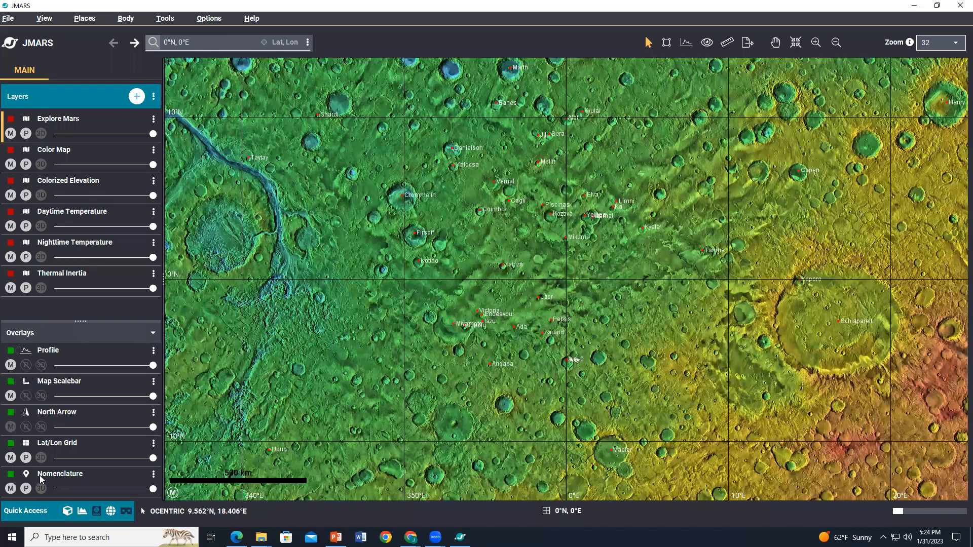
left_click(10, 488)
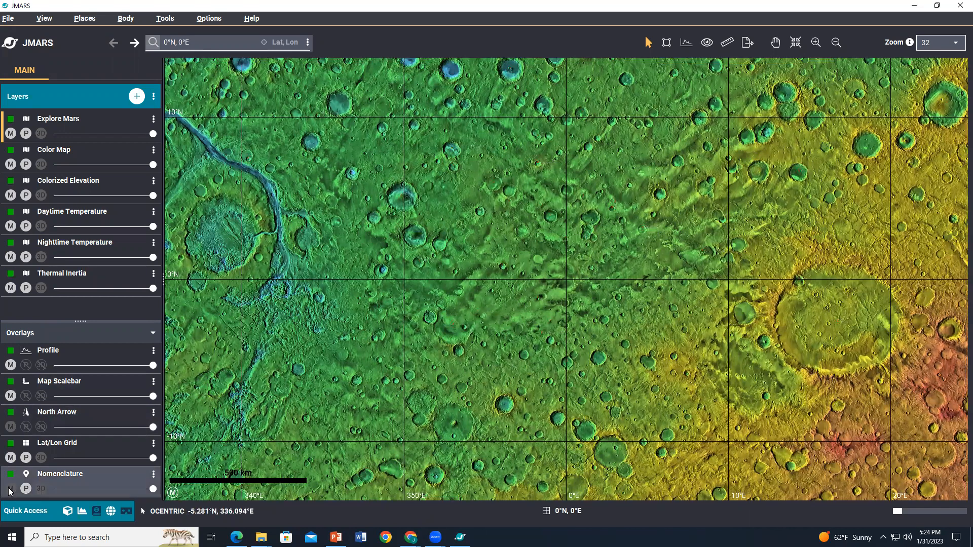
left_click(14, 232)
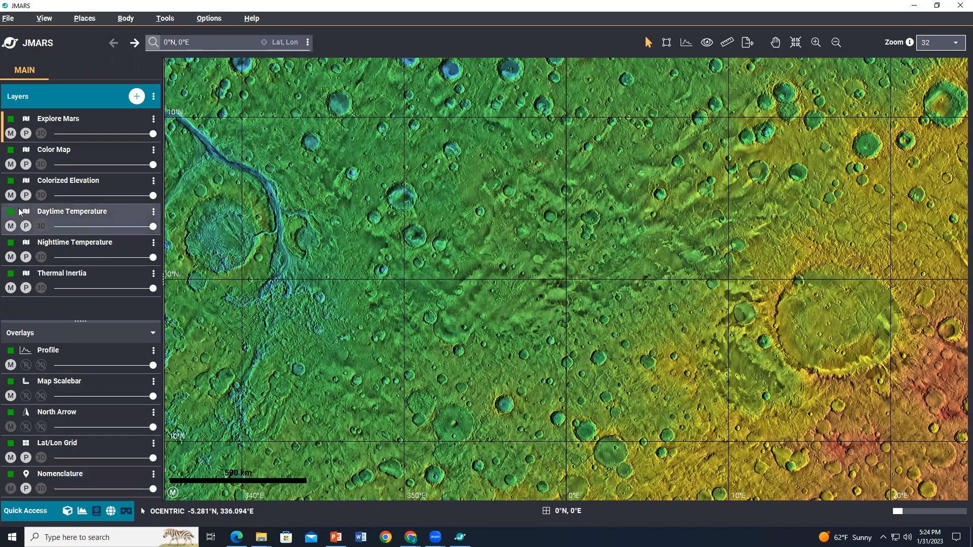
left_click(14, 170)
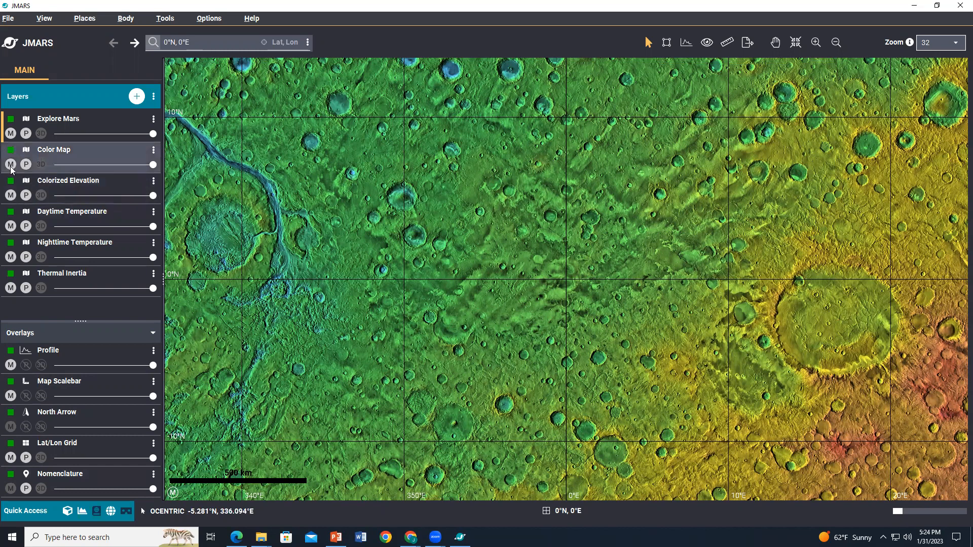
left_click(10, 165)
left_click(11, 195)
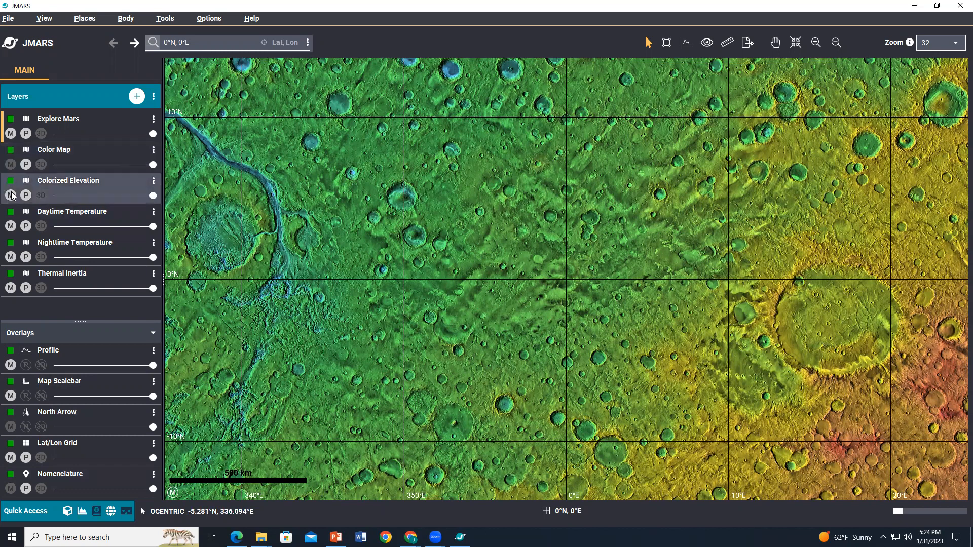
left_click(11, 226)
left_click(10, 257)
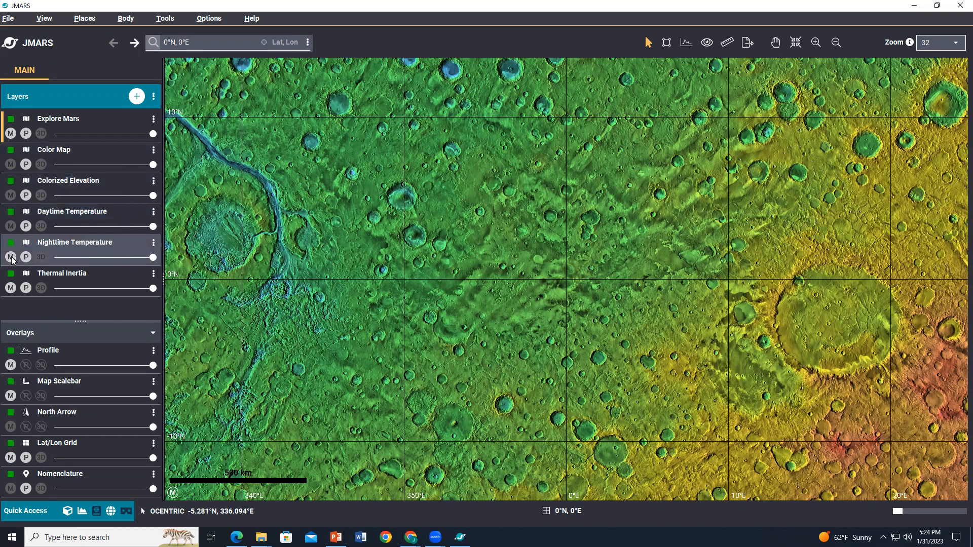
left_click(11, 288)
left_click(10, 289)
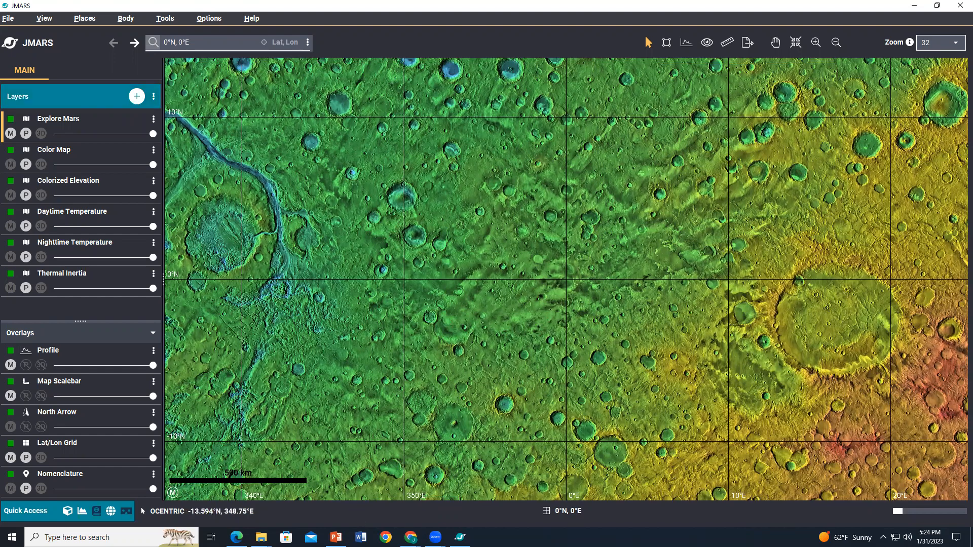
Step: Look up the image ID on the PowerPoint slide, then open a NEW THEMIS Stamps layer from the Imagery category
key("alt+Tab")
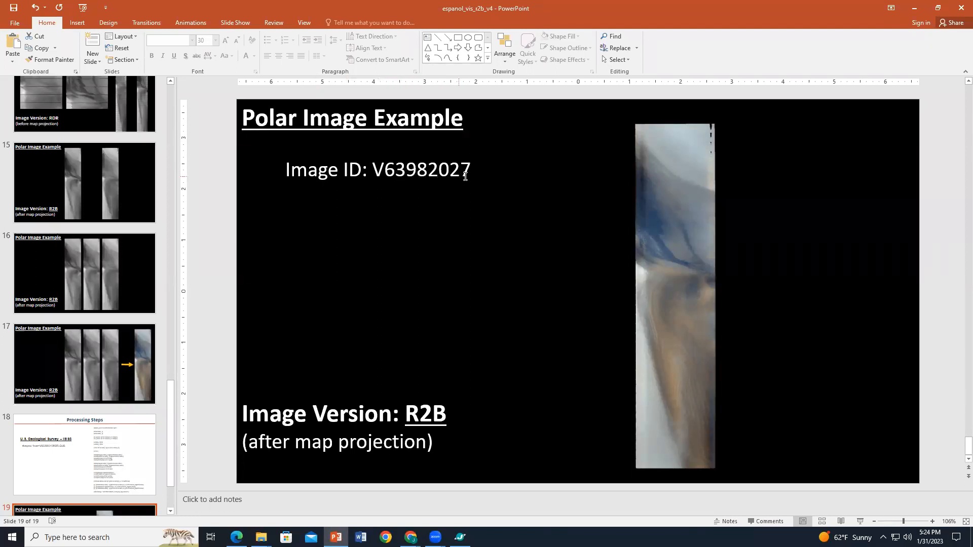
left_click(915, 9)
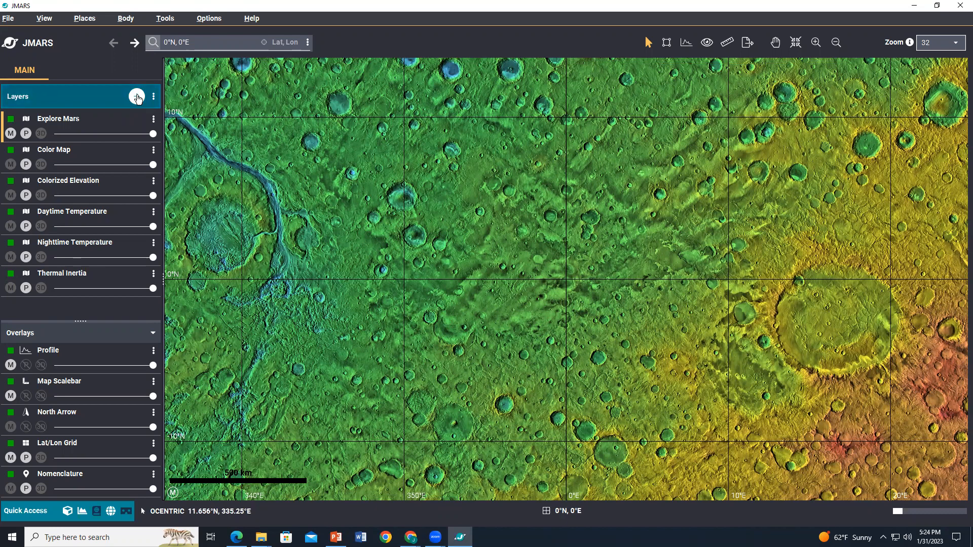
left_click(137, 99)
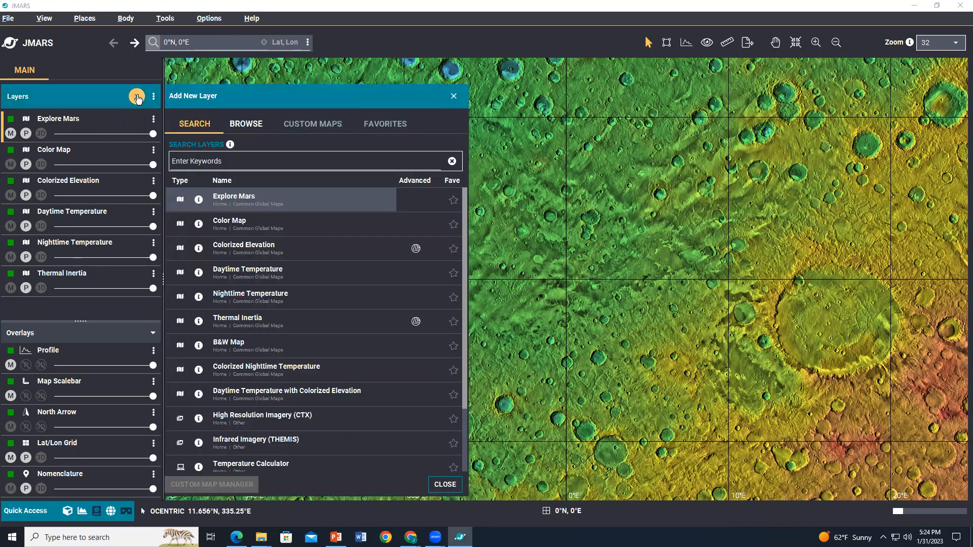
left_click(248, 126)
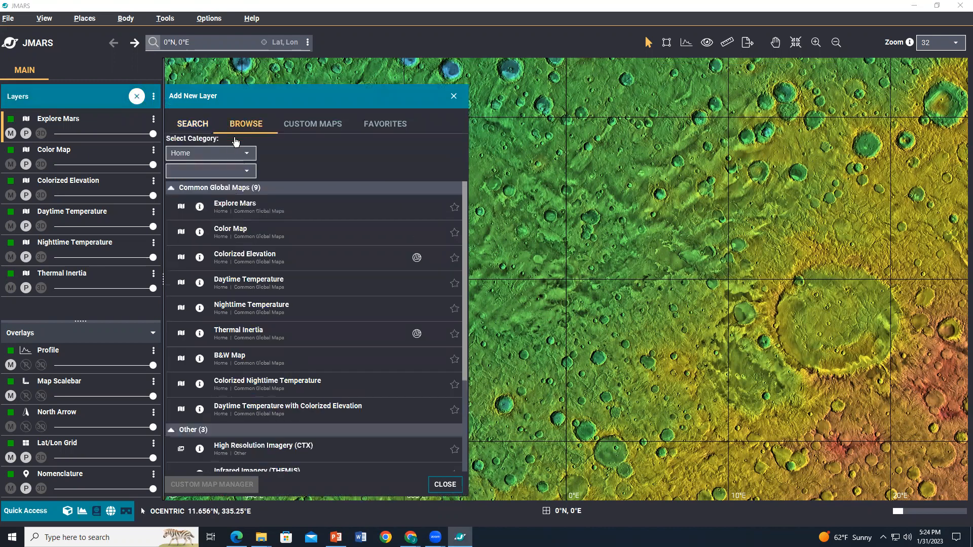
left_click(227, 153)
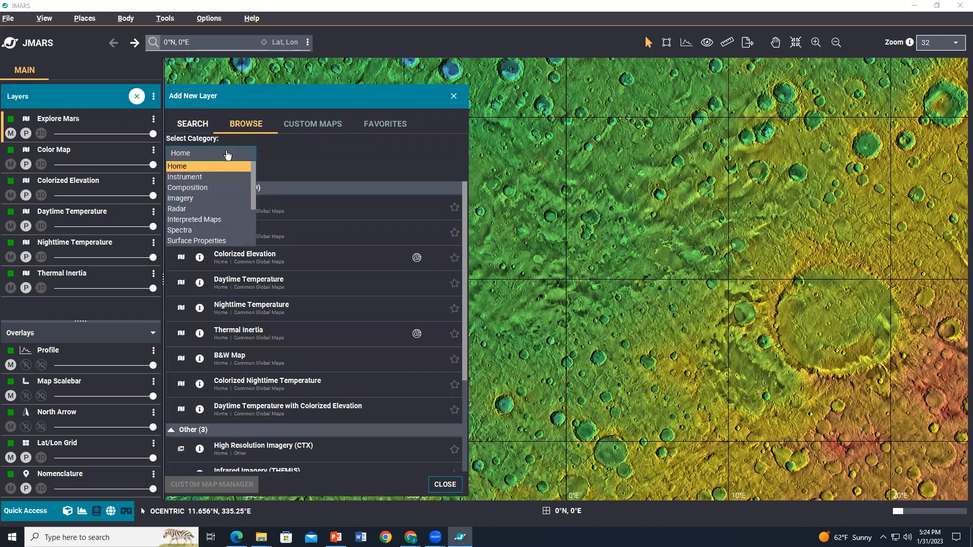
left_click(203, 199)
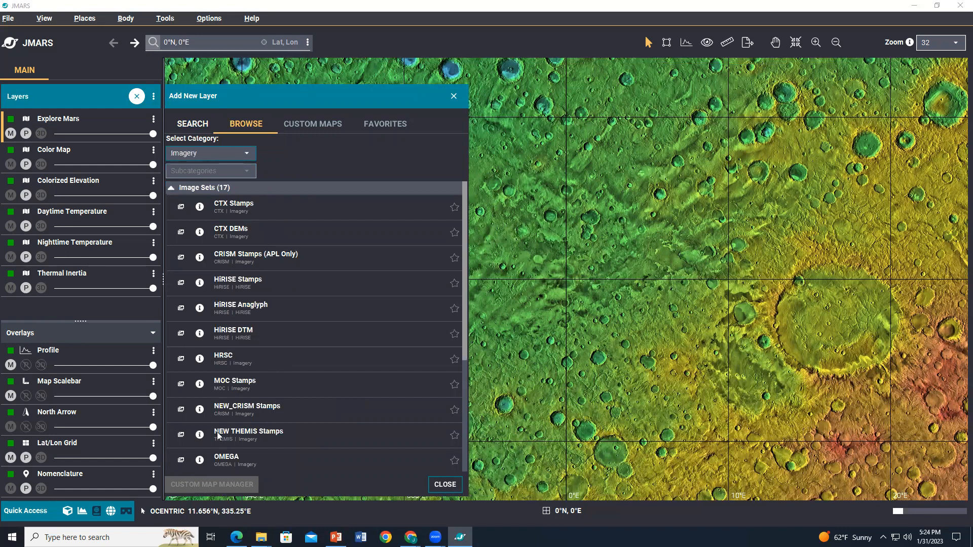
left_click(292, 431)
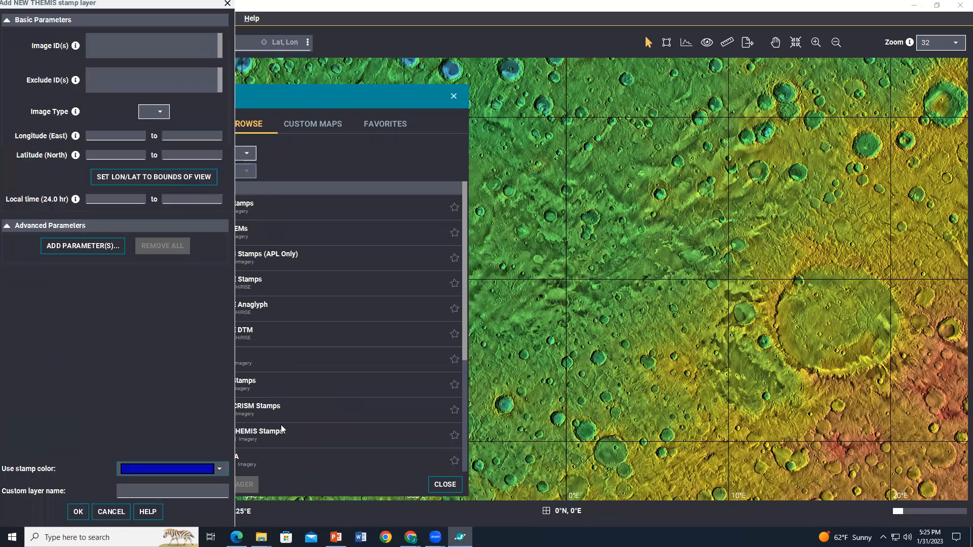
Step: Set the stamp layer's image ID to V63982027, create the layer, and close the Add New Layer panel
left_click(109, 43)
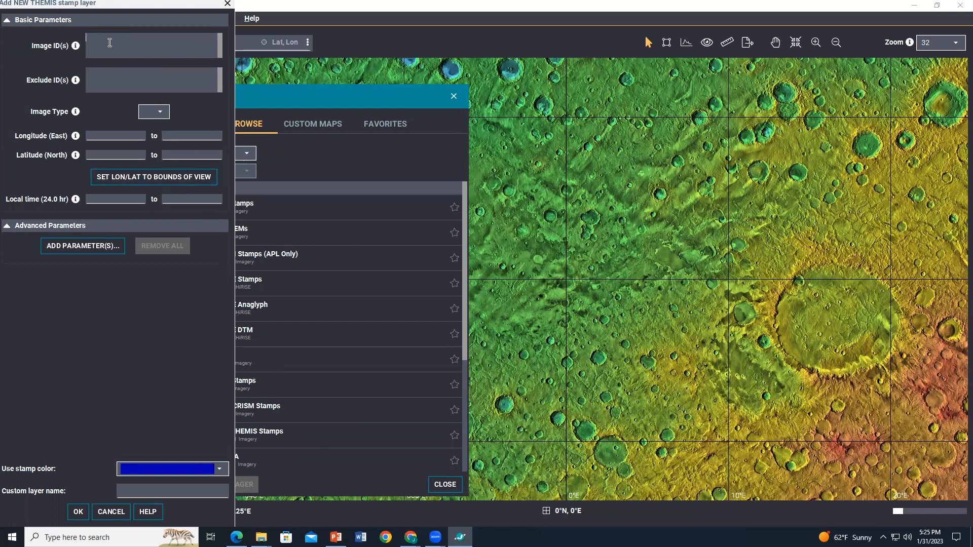
type("V63982027")
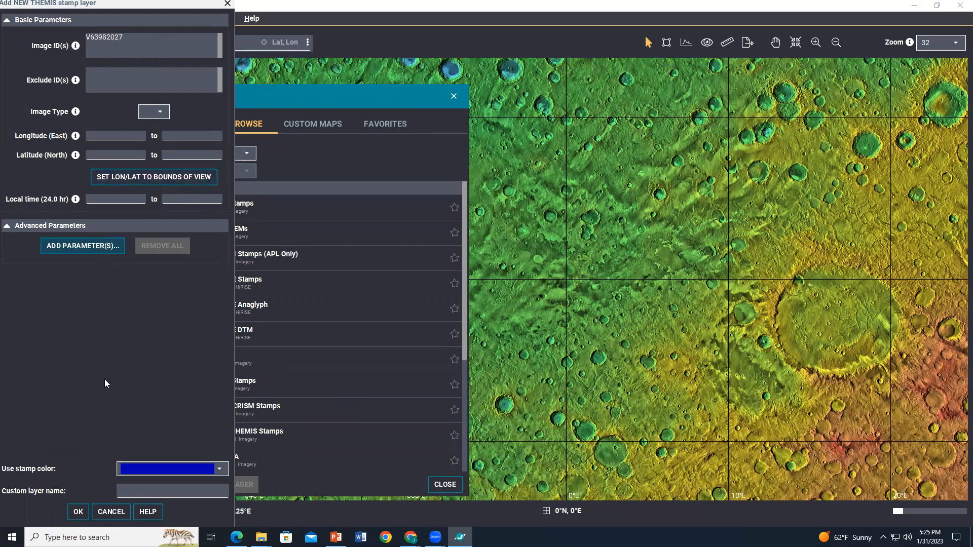
left_click(78, 513)
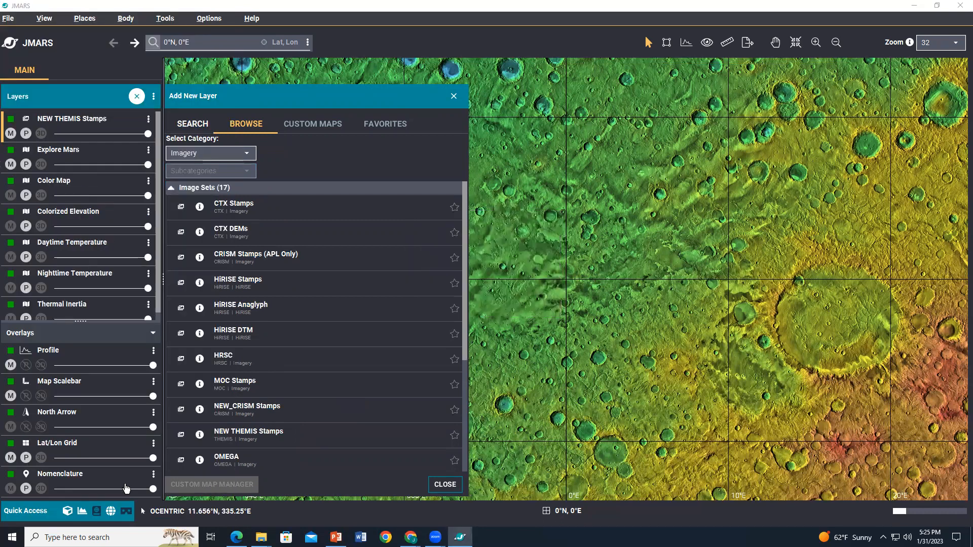
left_click(454, 98)
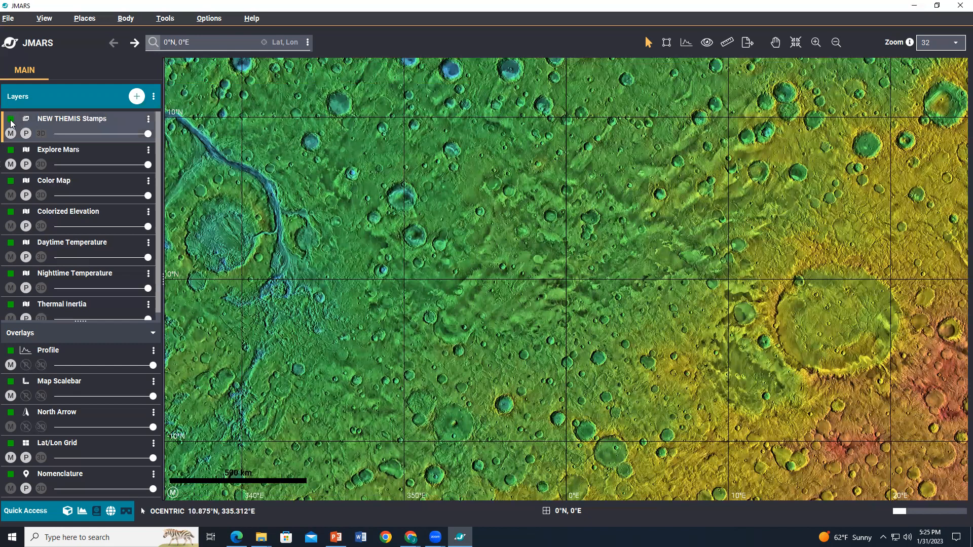
Step: Open the NEW THEMIS Stamps layer options and select the V63982027 record in the outlines table
double_click(65, 121)
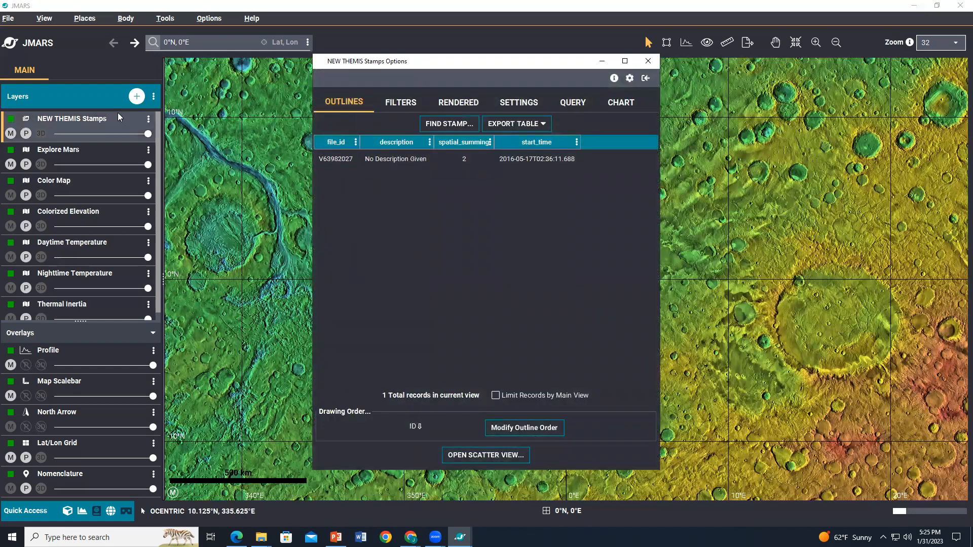
left_click(339, 162)
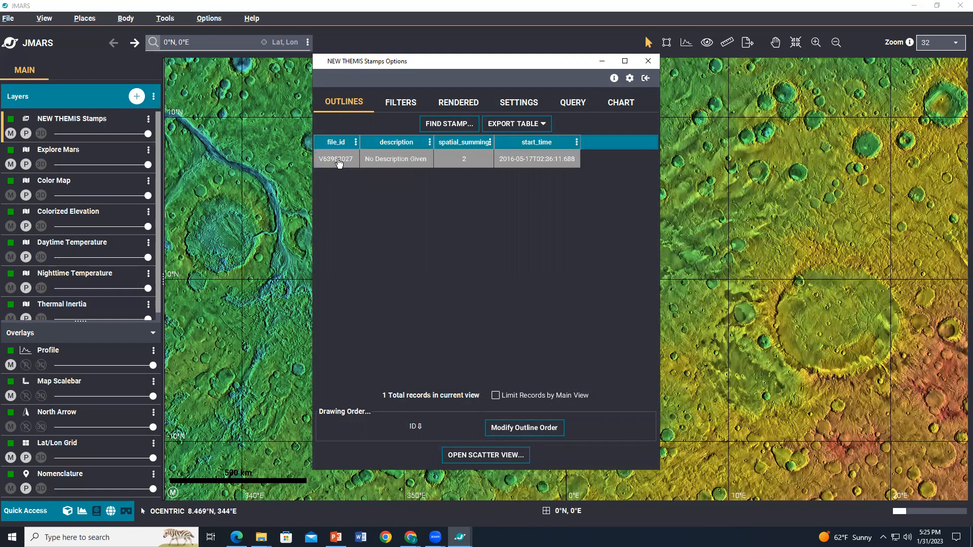
Step: Center the map on the V63982027 stamp from its outlines-table record and close the stamps options window
right_click(339, 162)
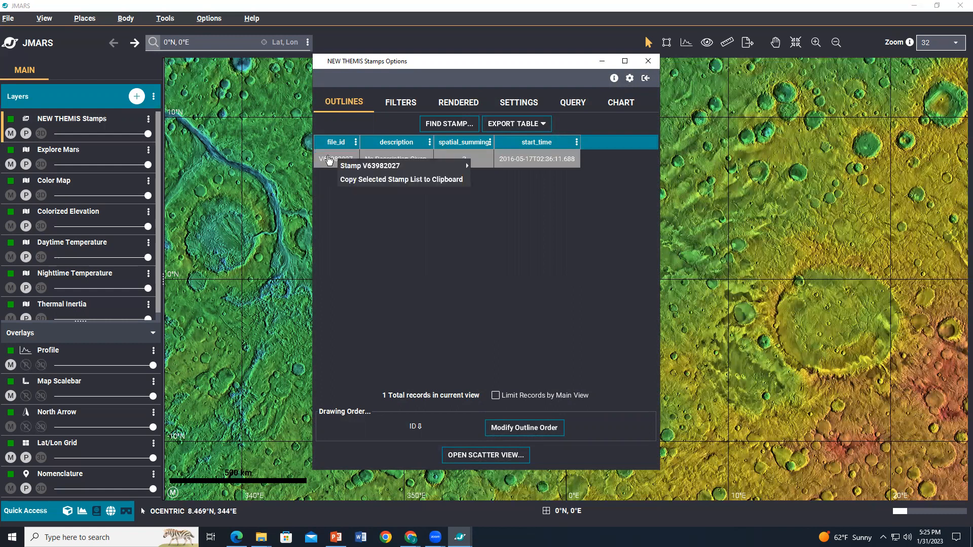
double_click(329, 160)
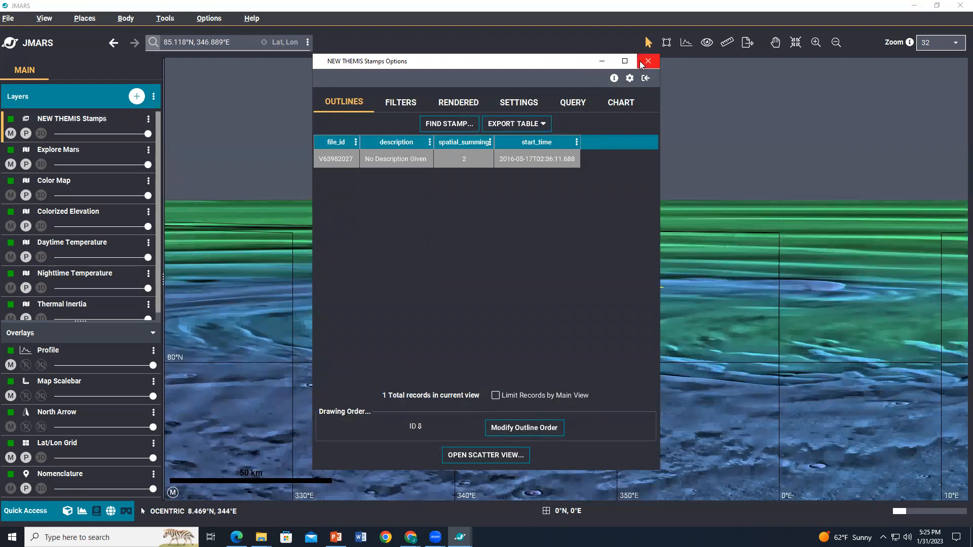
left_click(648, 61)
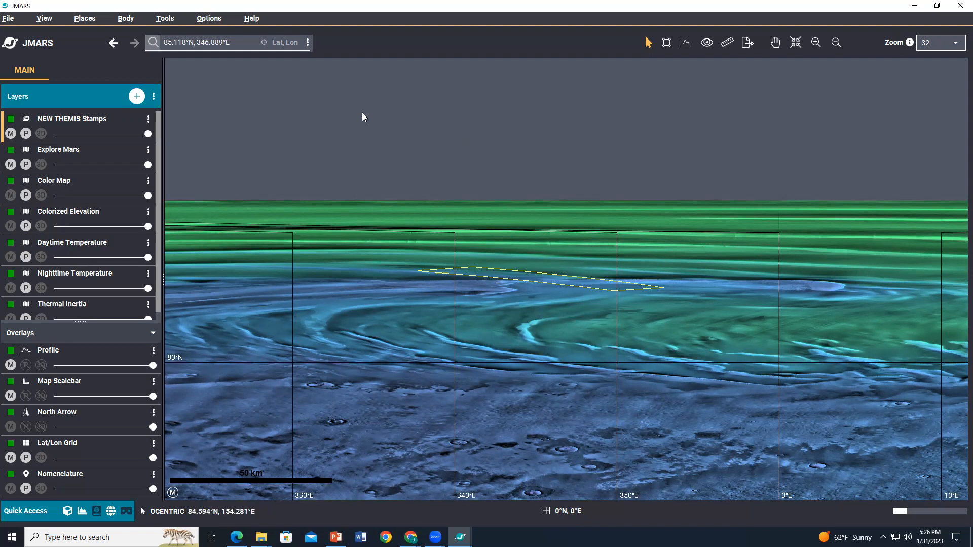
Step: Go to the location 90N, 0E using the map's location search
left_click(239, 42)
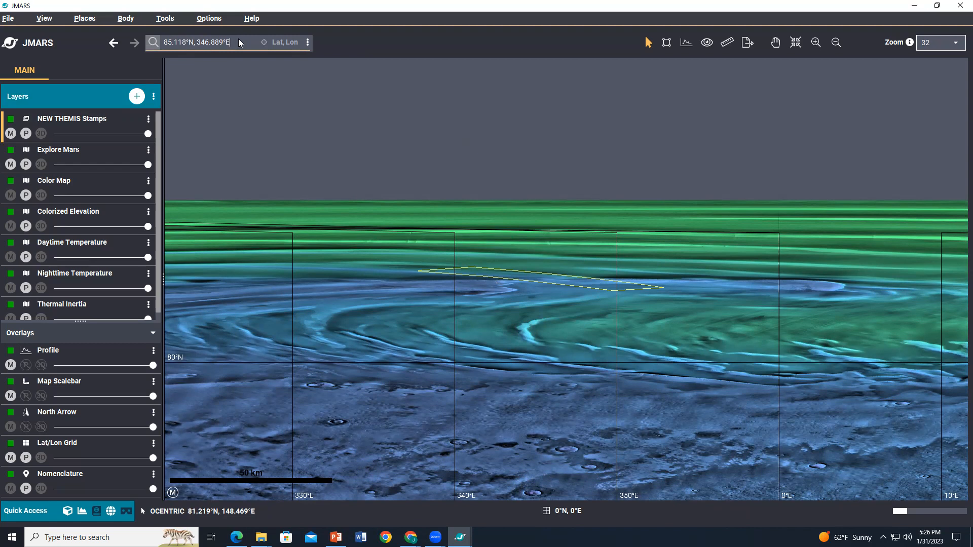
left_click_drag(238, 42, 159, 48)
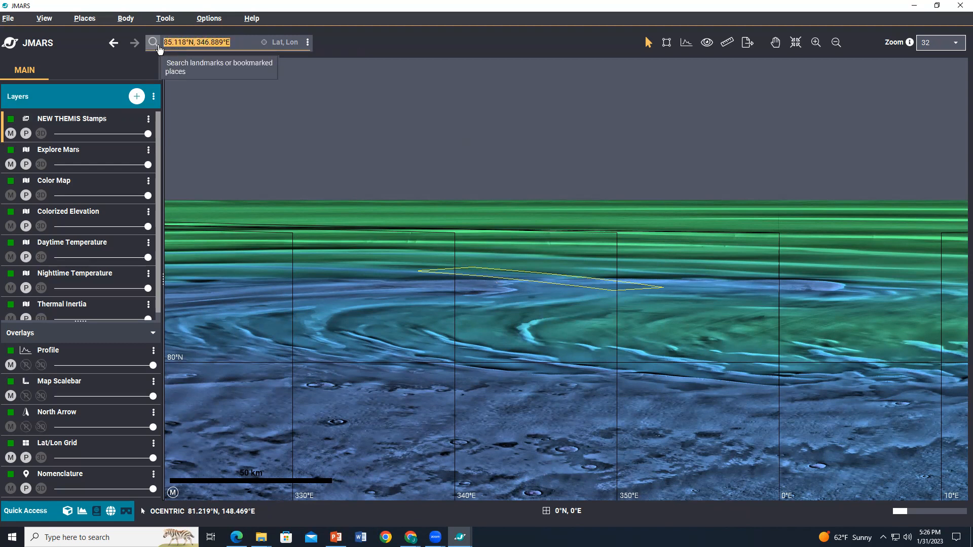
key("BackSpace")
type("90N, 0E")
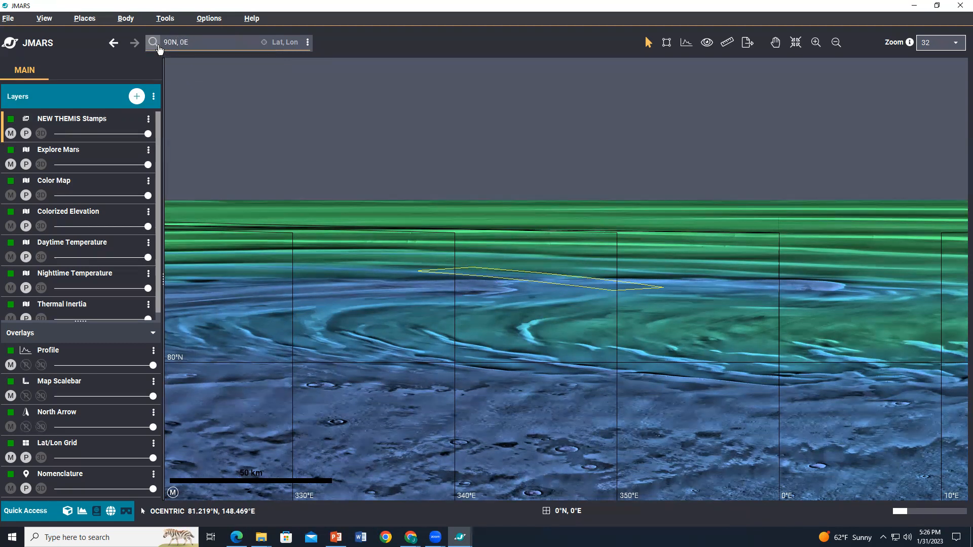
key("Return")
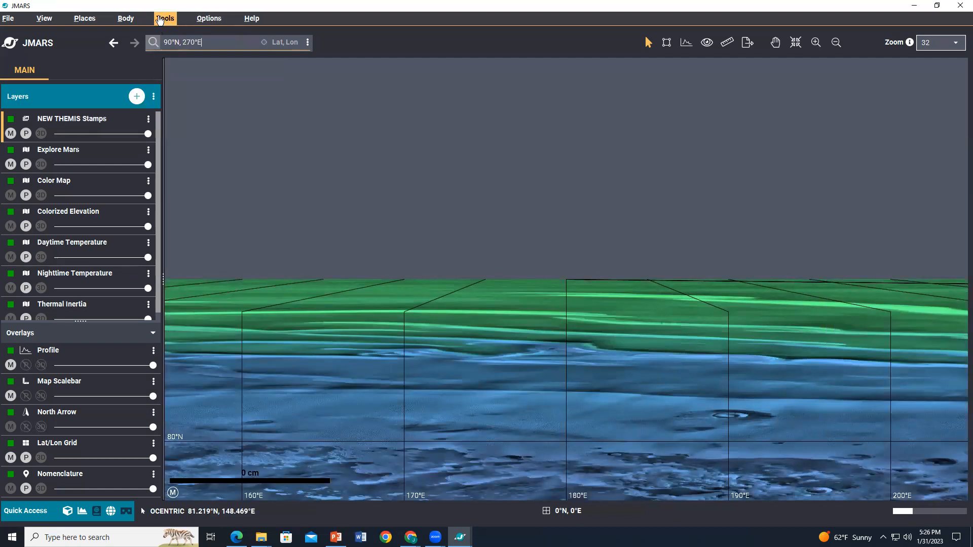
Step: Recenter the map projection on the current location
left_click(95, 19)
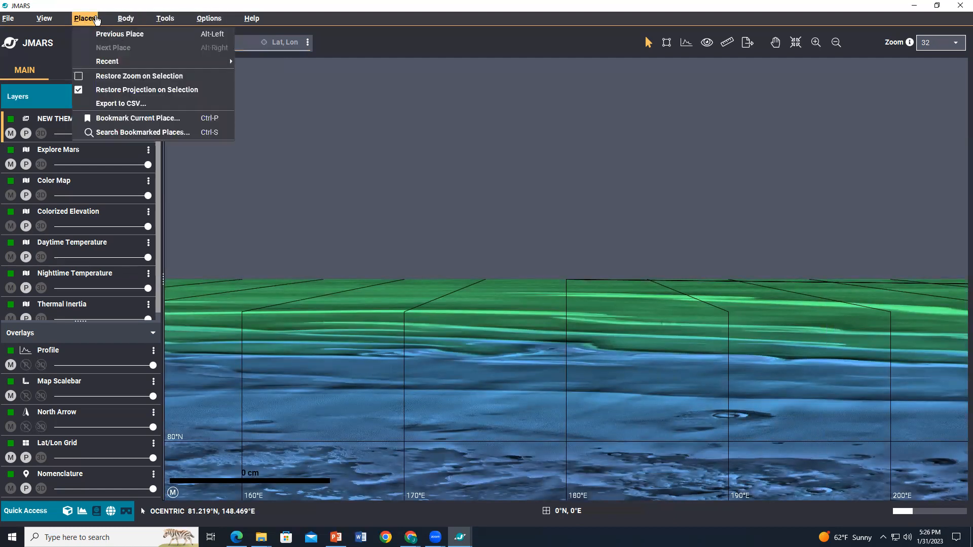
mouse_move(132, 19)
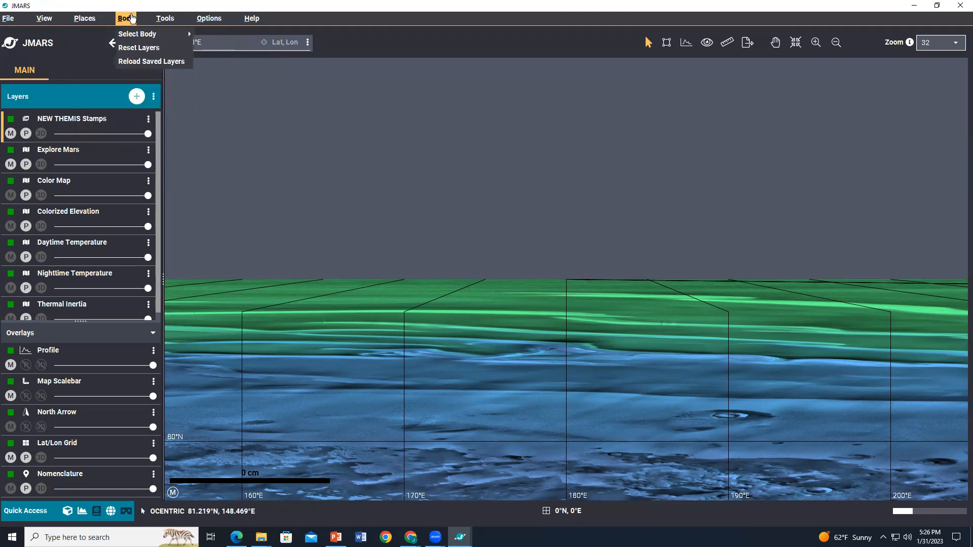
mouse_move(163, 19)
mouse_move(205, 21)
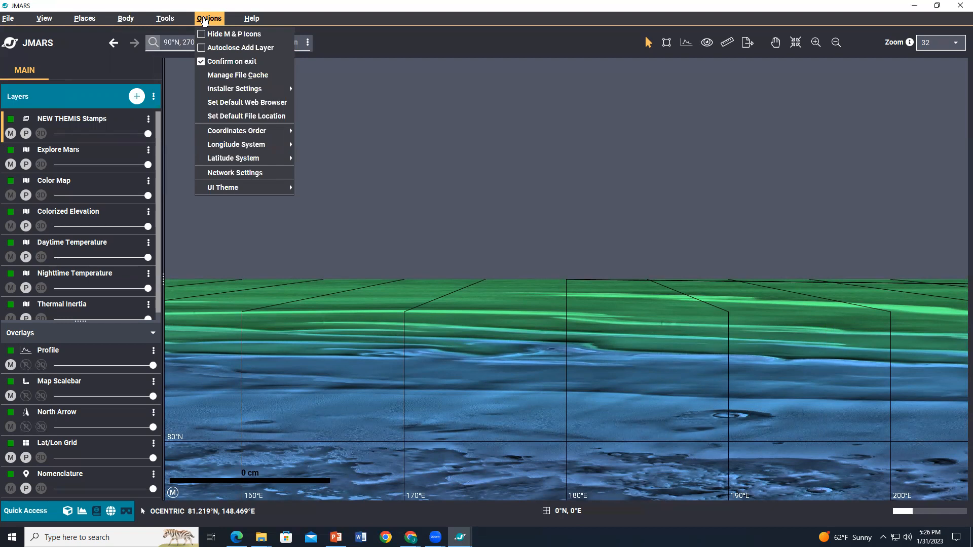
mouse_move(46, 22)
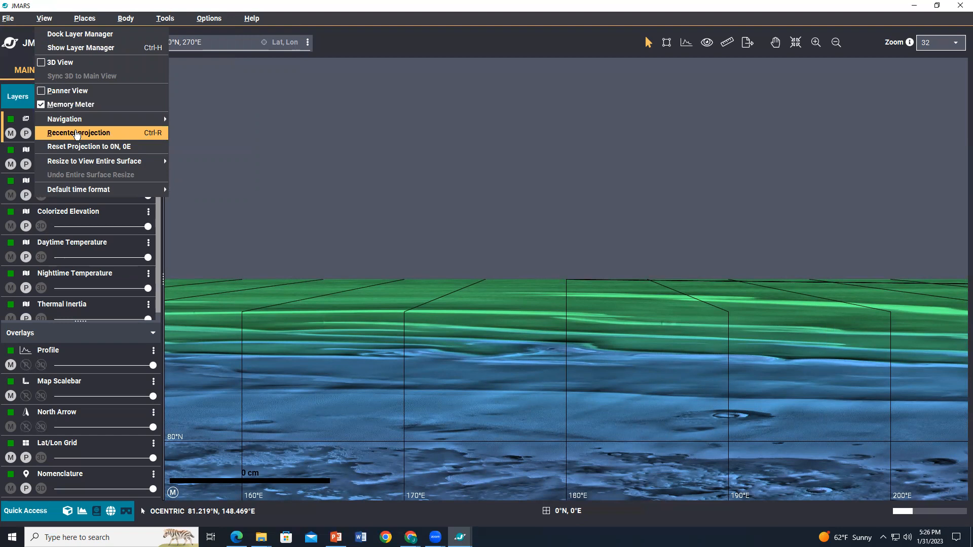
left_click(76, 133)
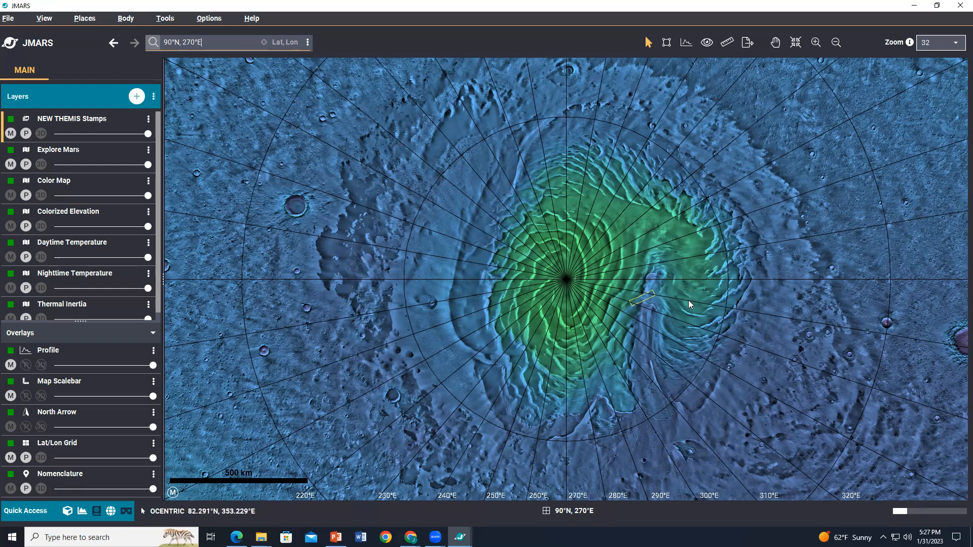
mouse_move(641, 303)
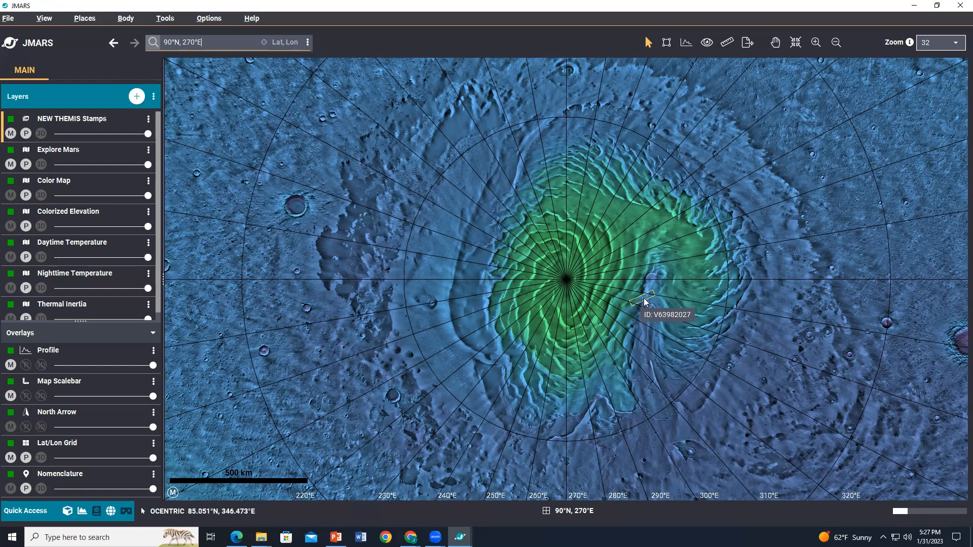
right_click(645, 302)
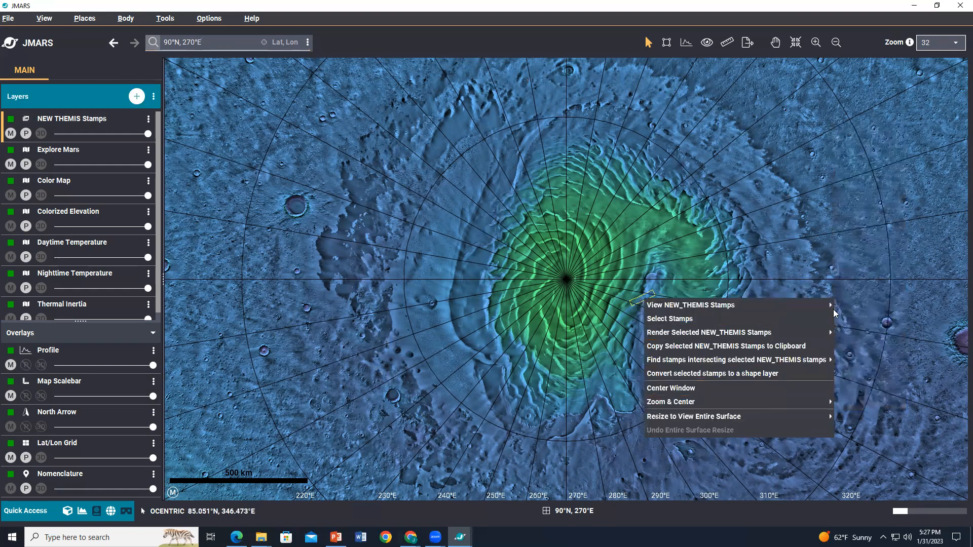
left_click(950, 63)
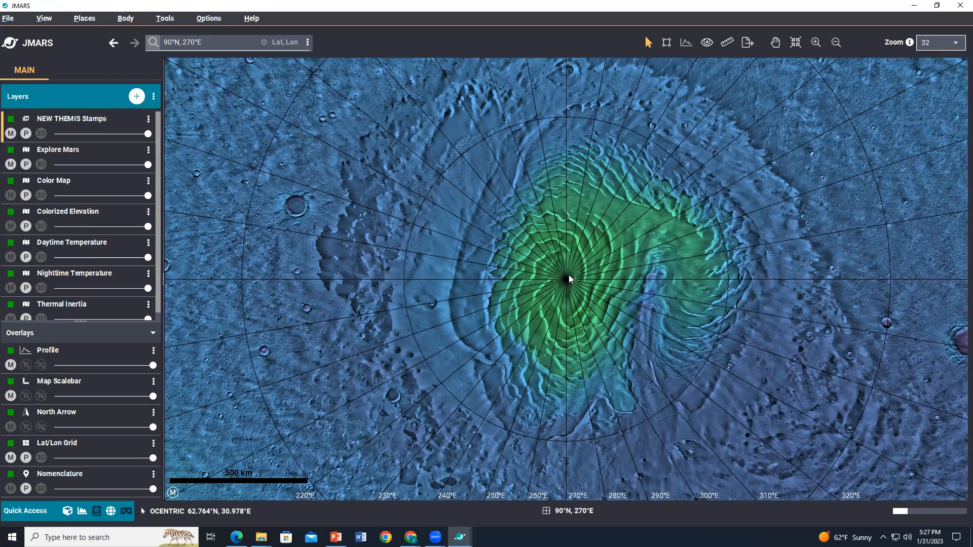
Step: Zoom and center on the V63982027 stamp at 128 Pix/Deg
right_click(639, 302)
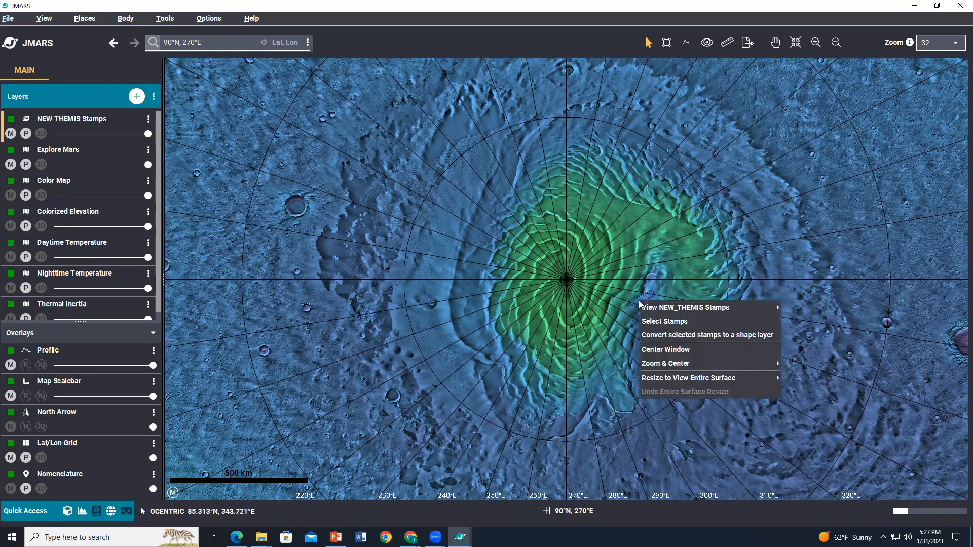
mouse_move(707, 364)
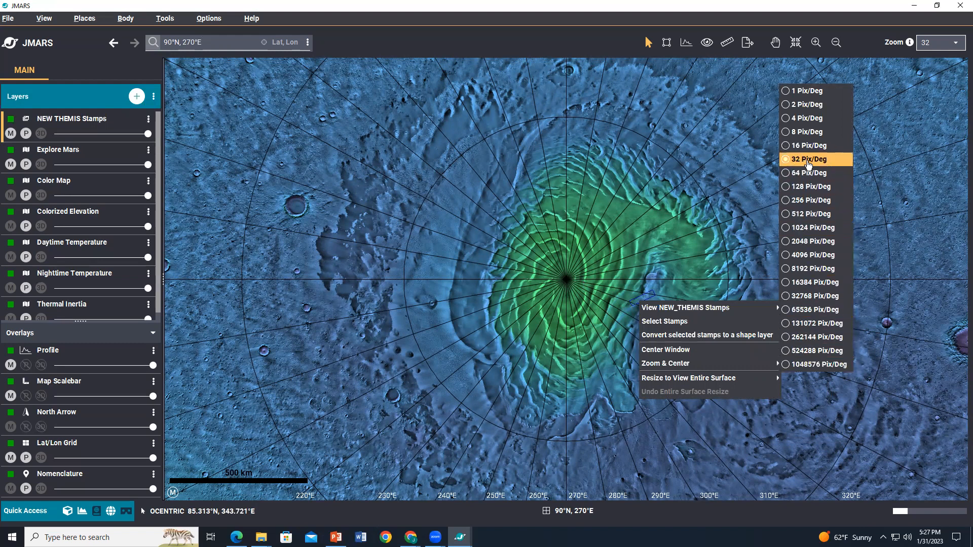
left_click(810, 188)
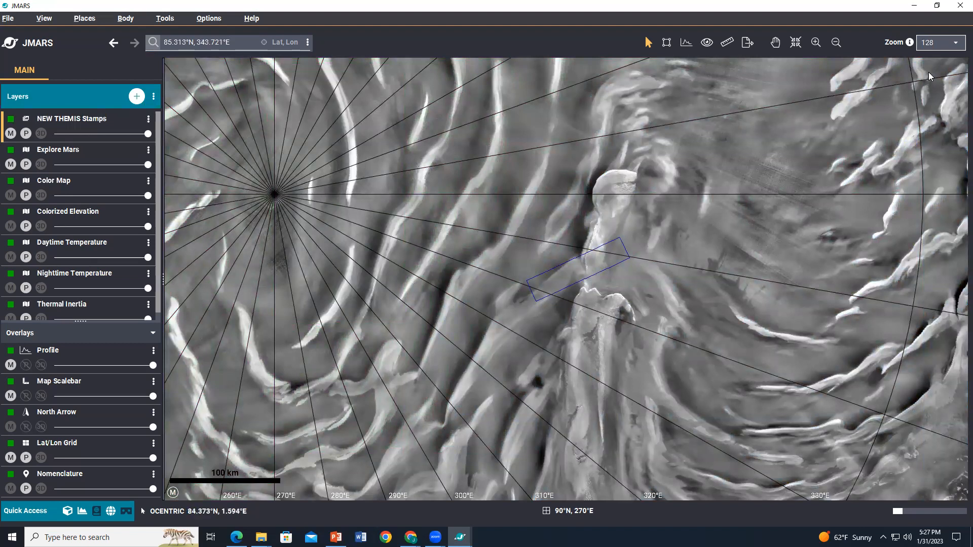
Step: Set the zoom to 256, select the stamp outline, and render the selected stamp as BPQ
left_click(936, 47)
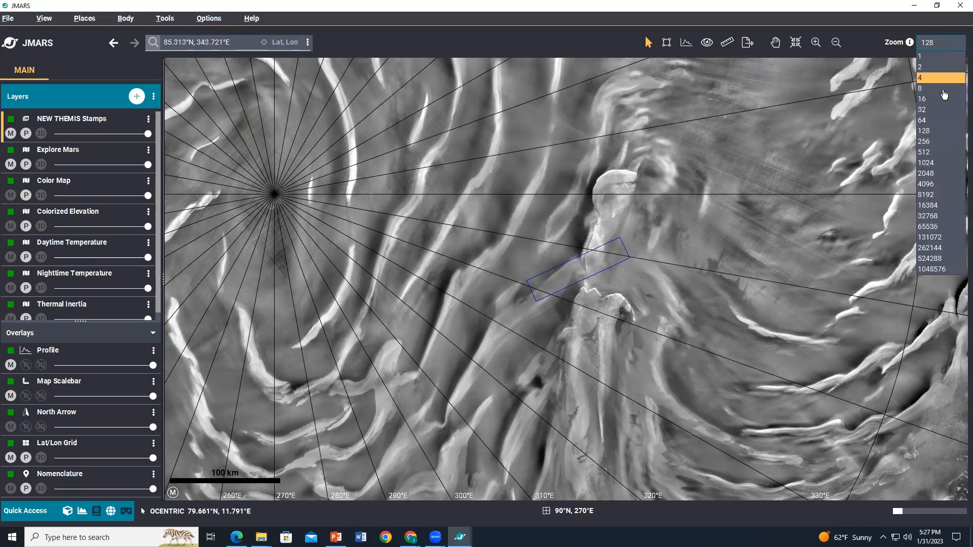
left_click(936, 143)
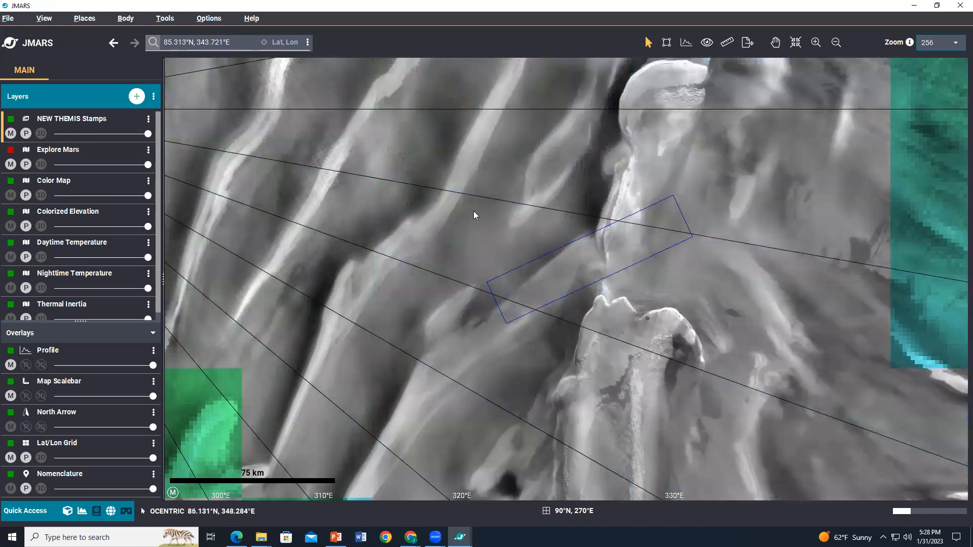
left_click(550, 254)
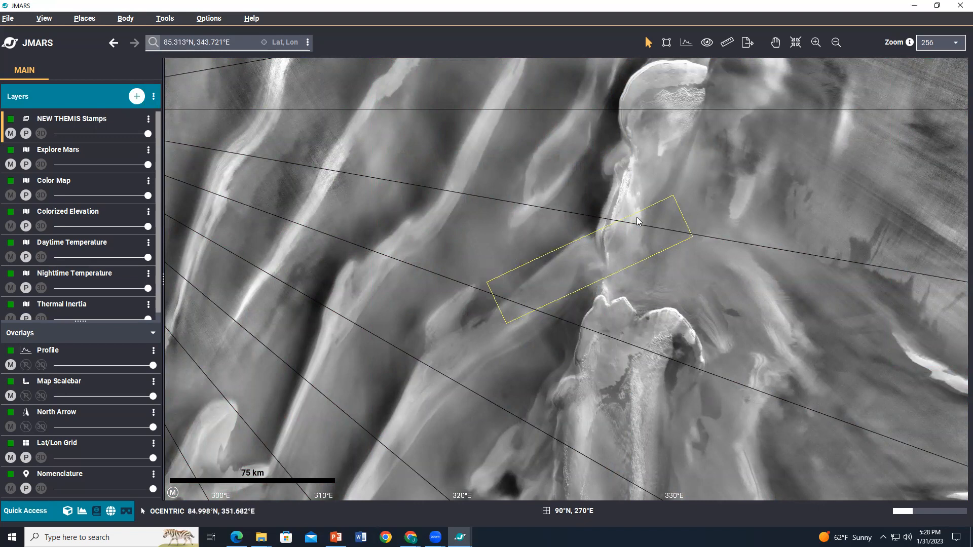
right_click(585, 253)
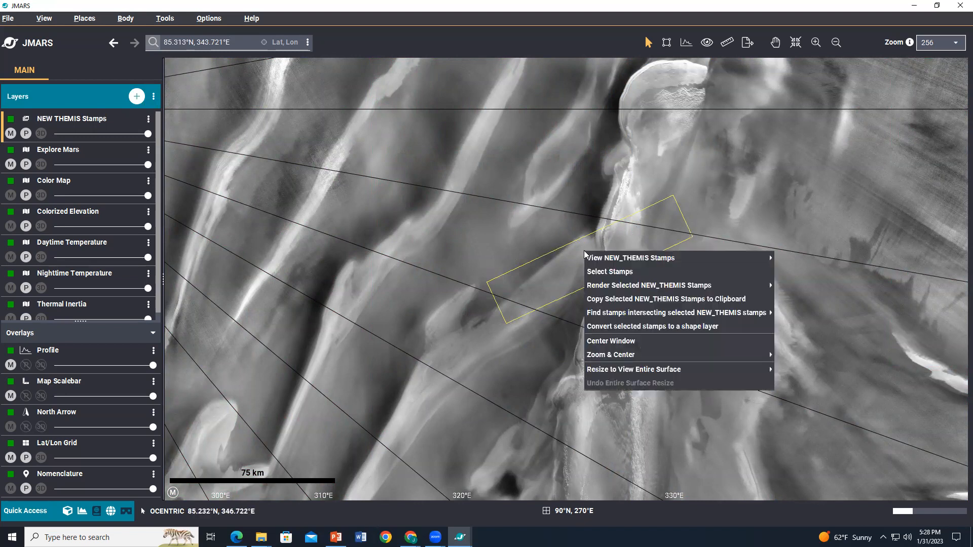
mouse_move(601, 286)
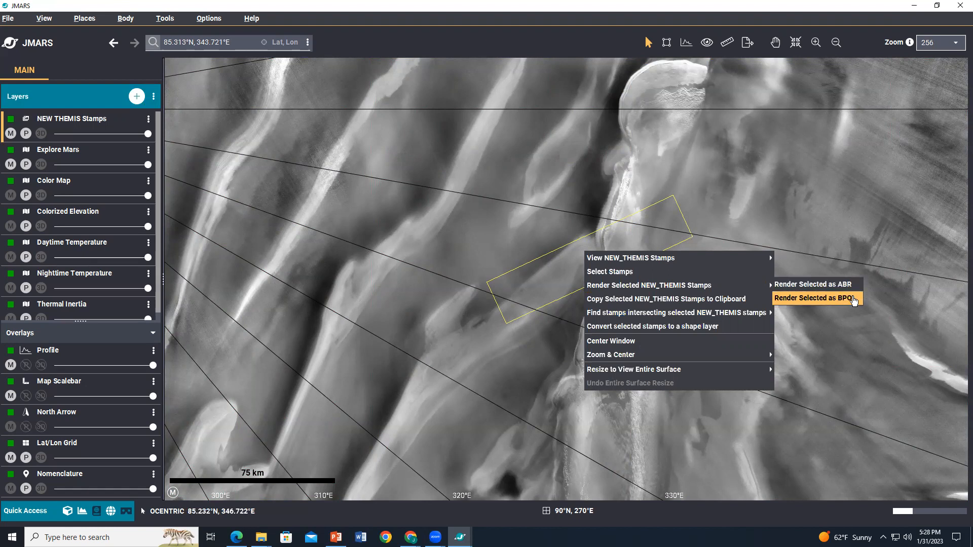
left_click(851, 299)
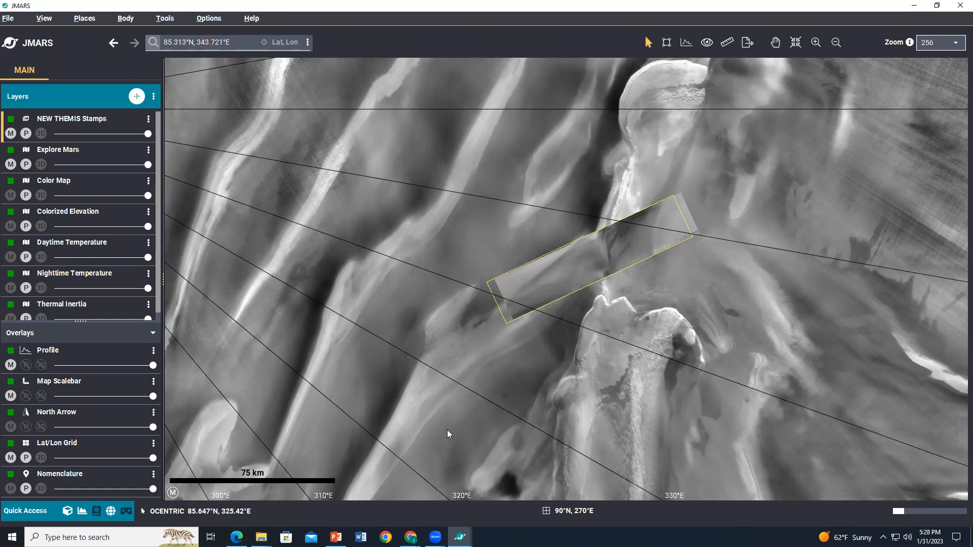
Step: Bring up the PowerPoint slide beside the map to compare it with the rendered stamp, then minimize it
left_click(336, 537)
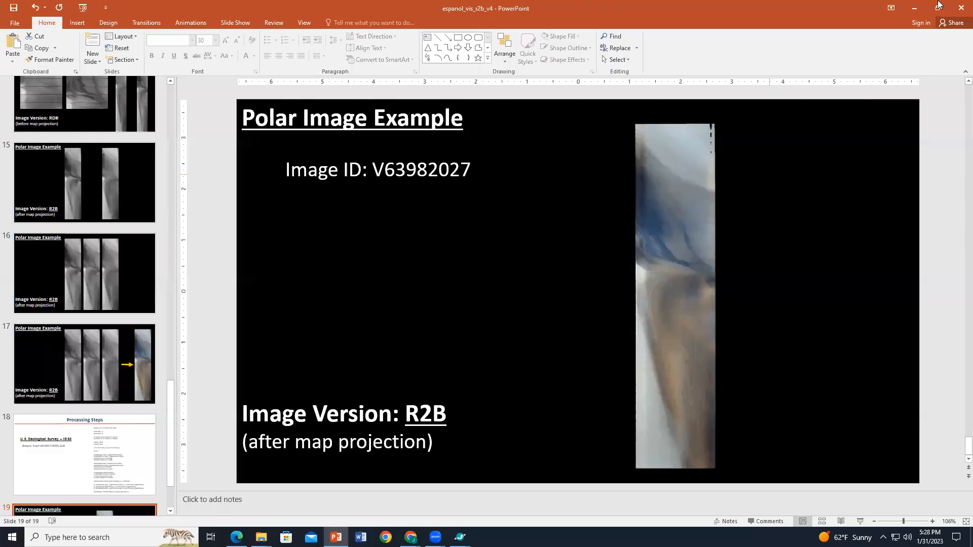
left_click(936, 6)
left_click_drag(430, 105, 319, 62)
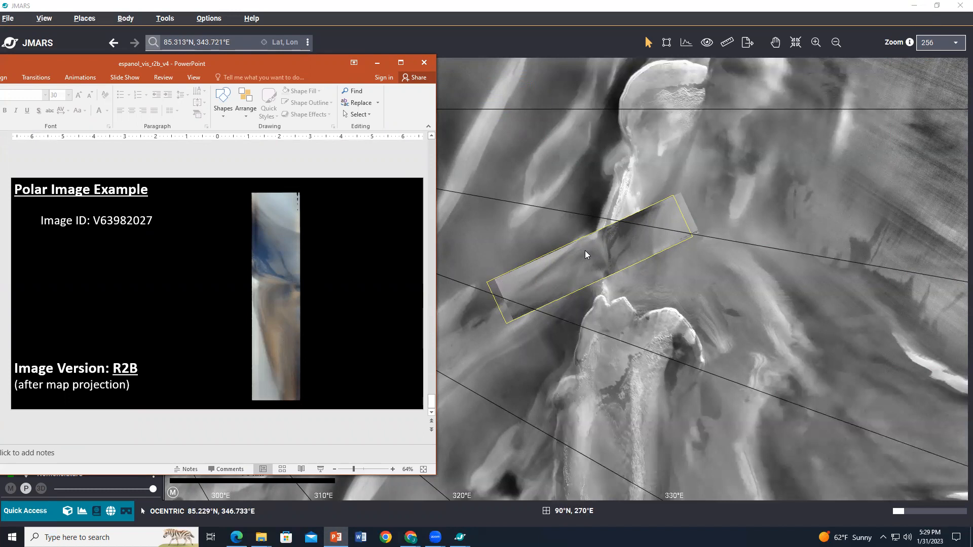
left_click(378, 62)
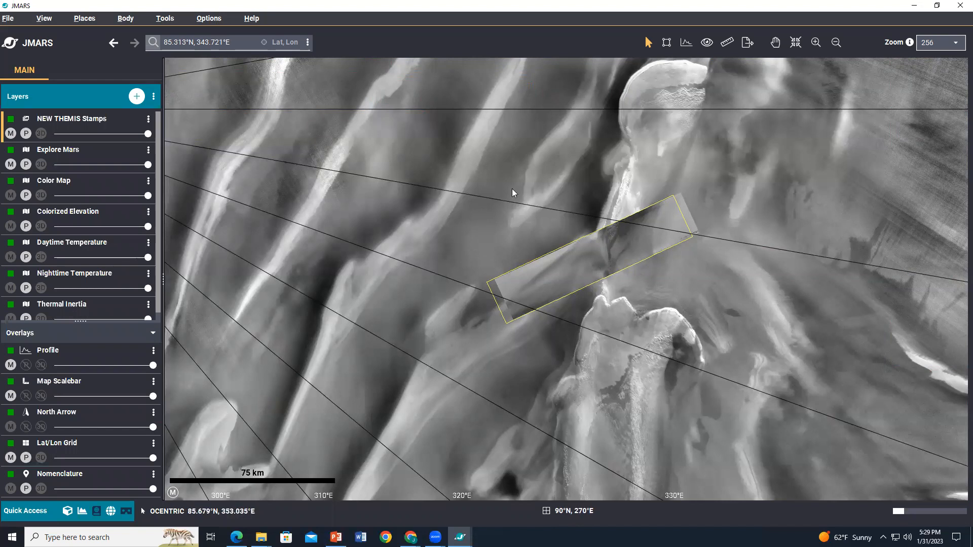
Step: Open another NEW THEMIS Stamps layer from the layer browser and set its stamp color to green
left_click(136, 97)
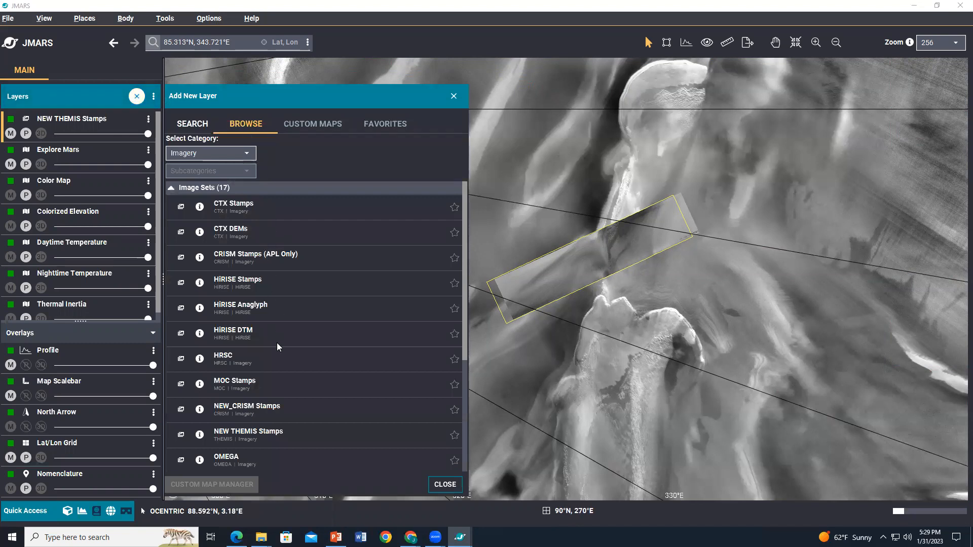
left_click(283, 428)
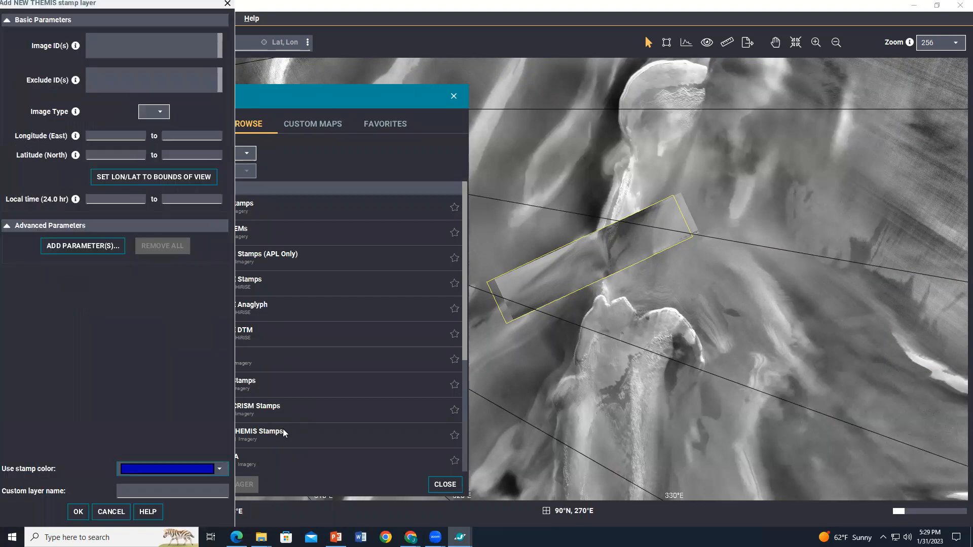
left_click(224, 473)
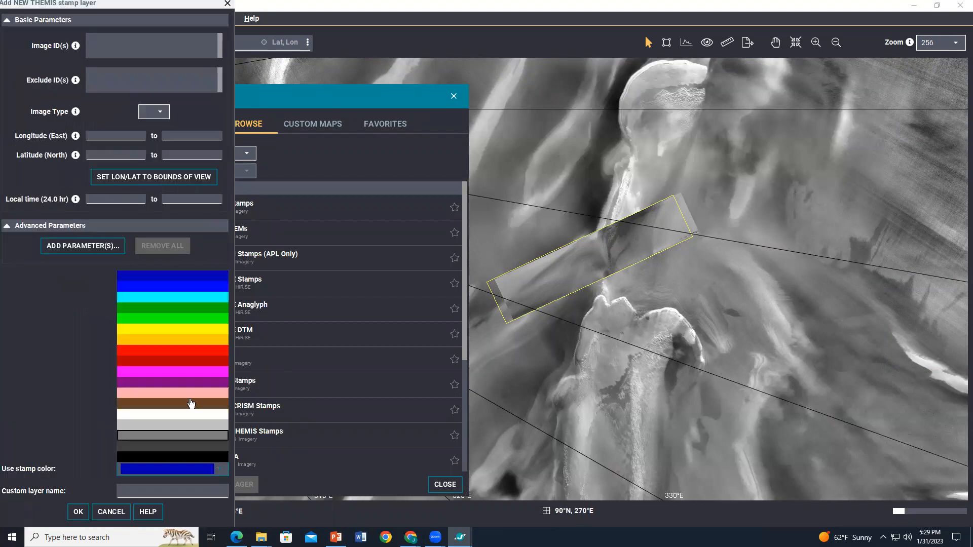
left_click(175, 318)
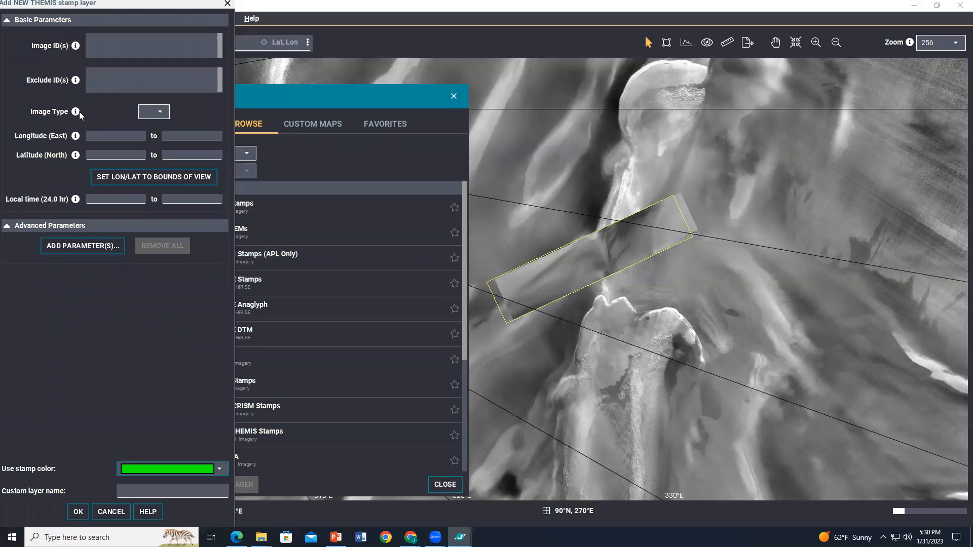
Step: Set the stamp layer's image type to VIS and fill the longitude/latitude limits from the bounds of the current view
left_click(148, 119)
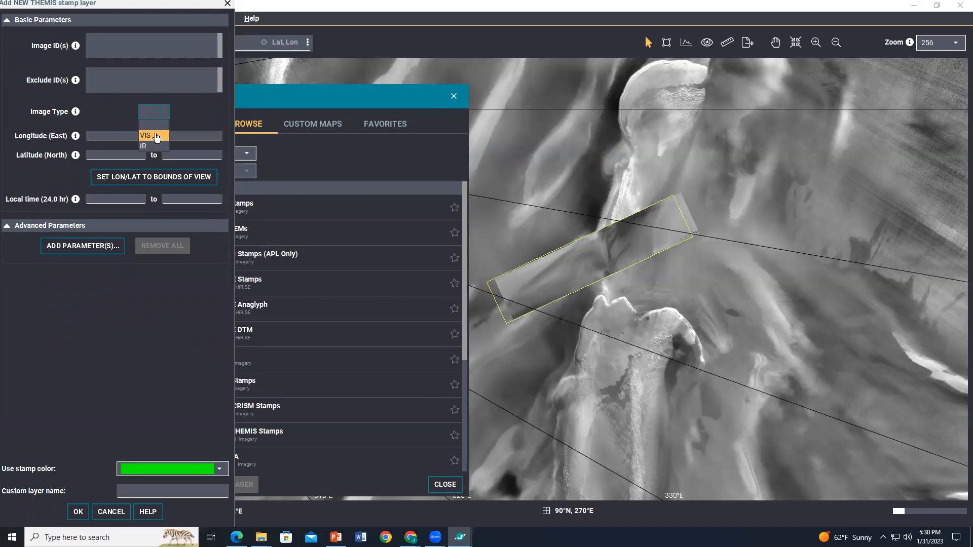
left_click(157, 137)
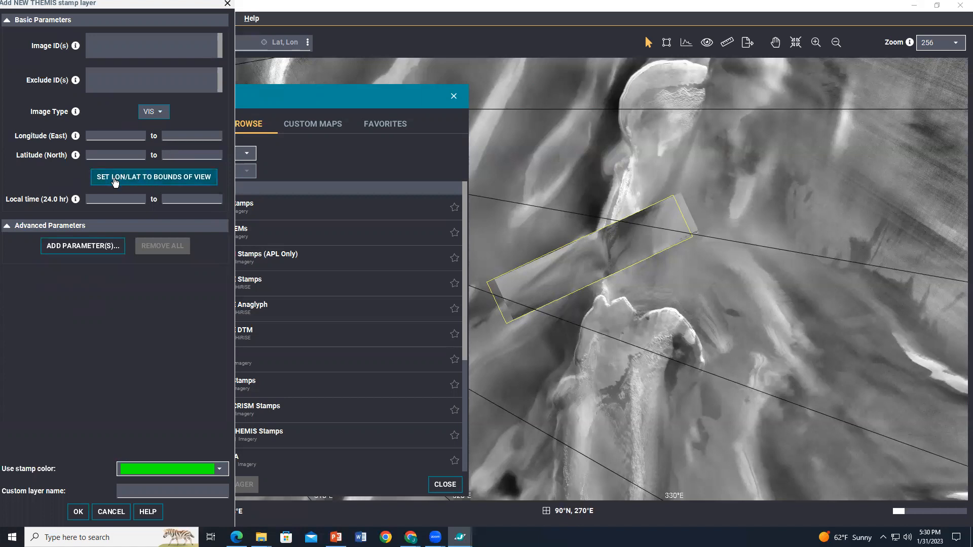
left_click(161, 178)
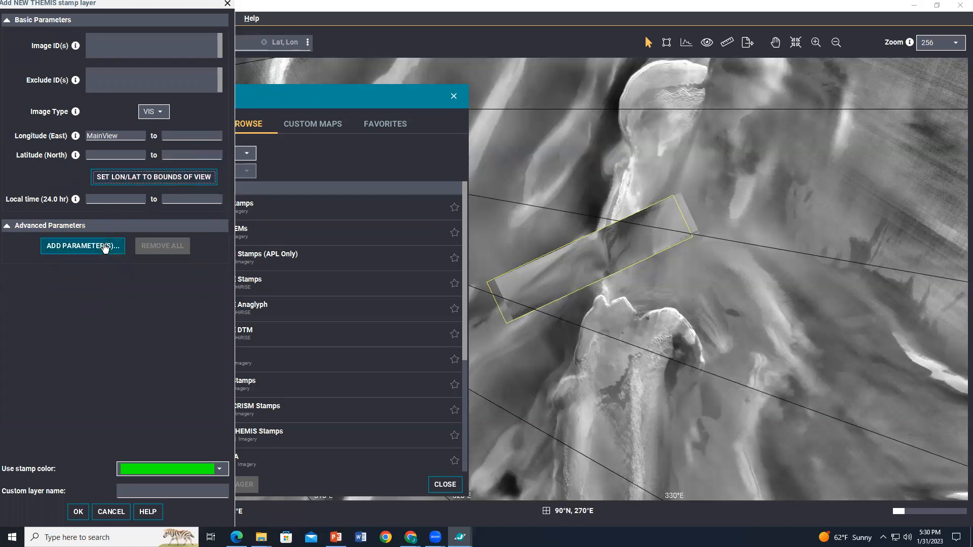
Step: Set the local time range from 04 to 10 hours
left_click(114, 200)
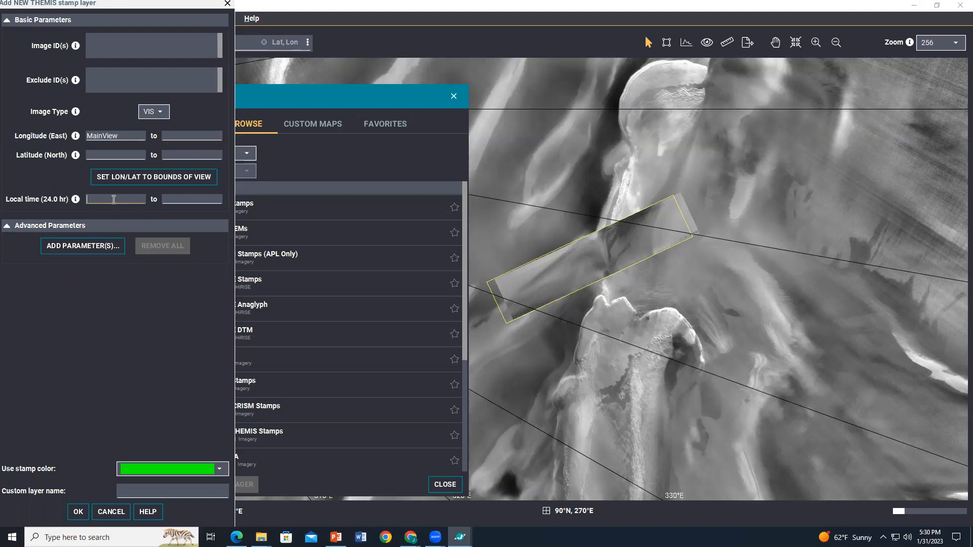
type("04")
key("Tab")
type("10")
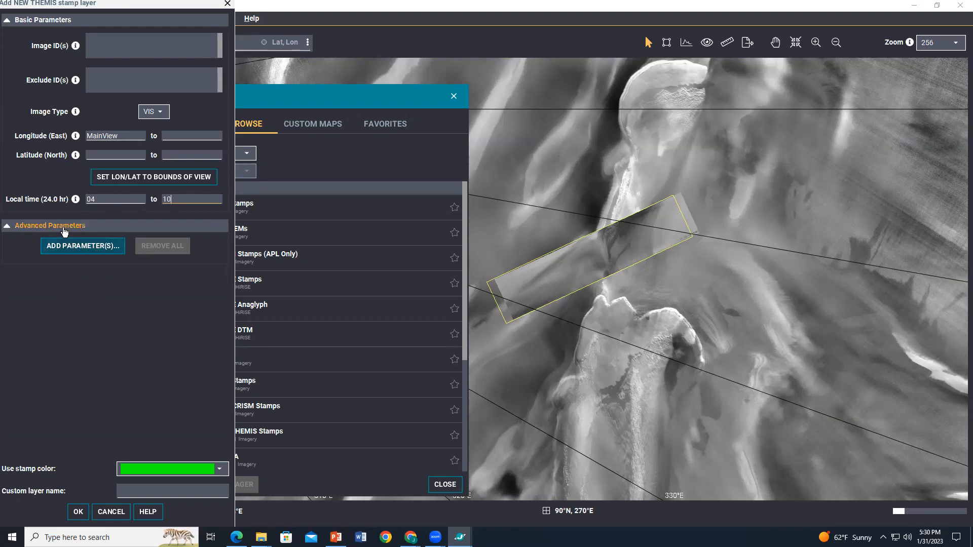
Step: Add Bands and Summing as advanced search parameters
left_click(74, 247)
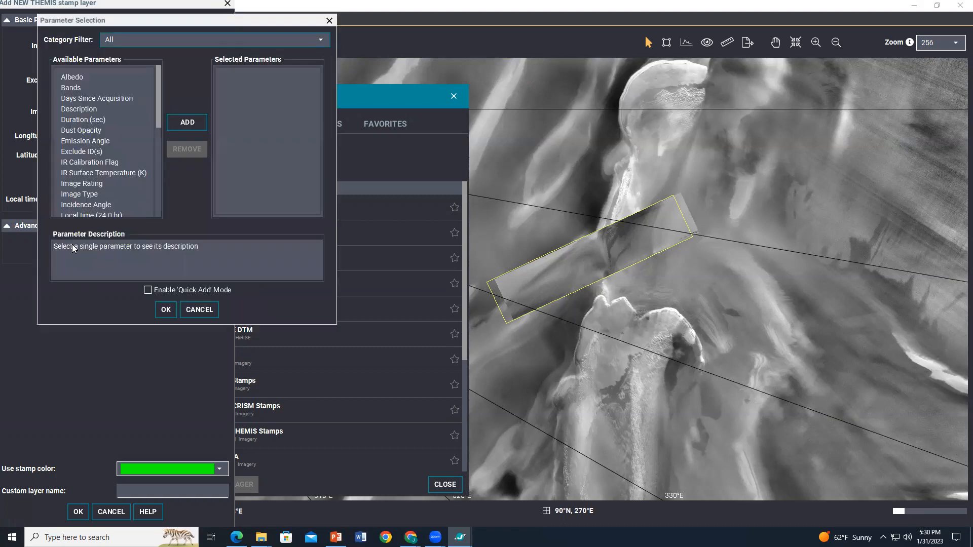
left_click(76, 90)
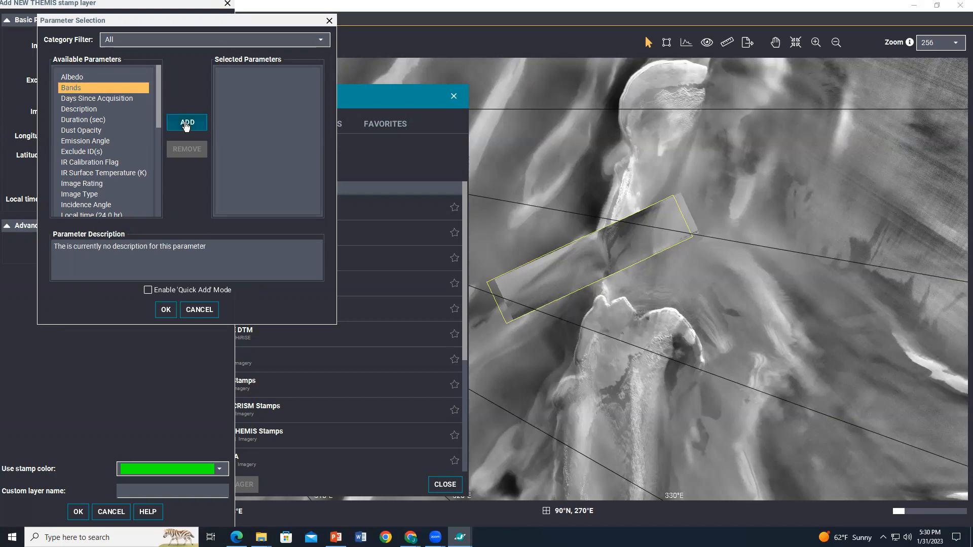
left_click(186, 124)
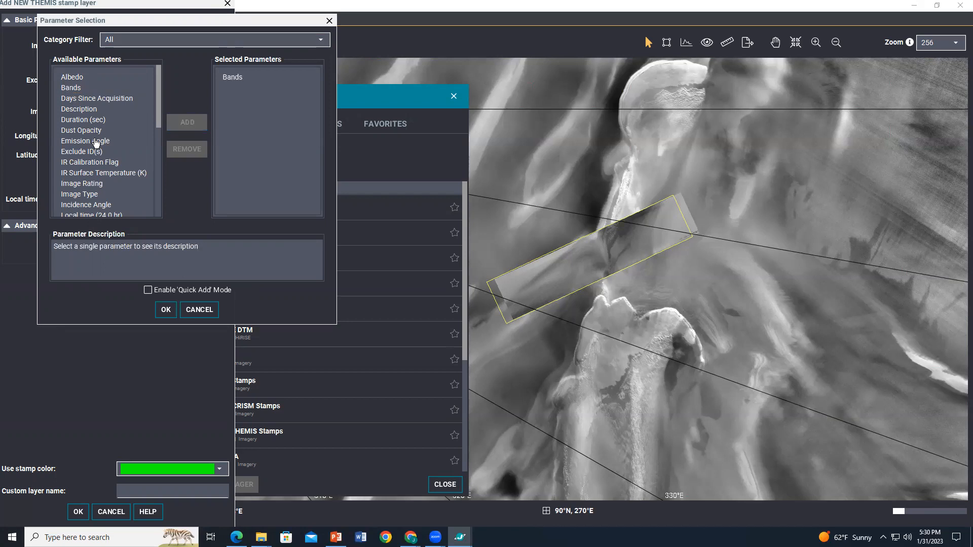
scroll(96, 142, "down", 3)
scroll(96, 142, "down", 4)
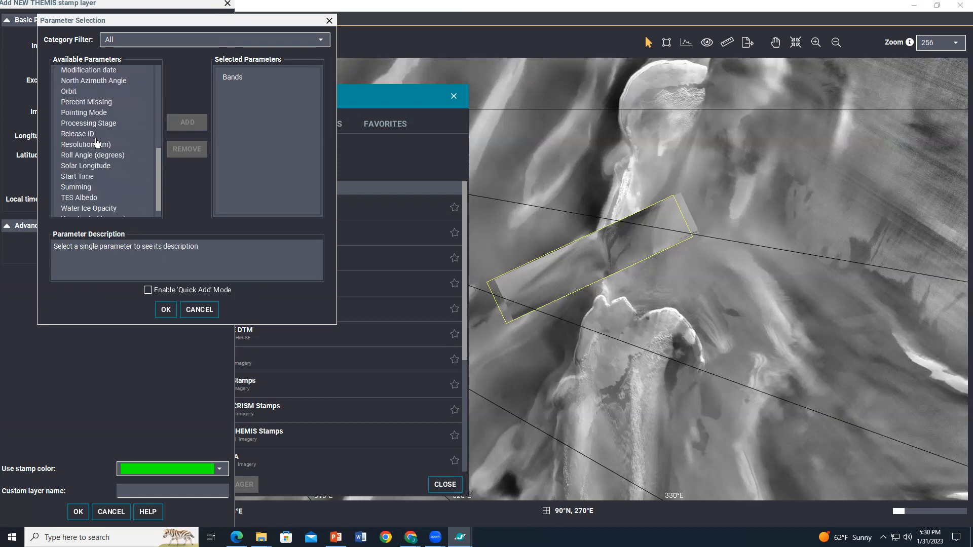
left_click(84, 173)
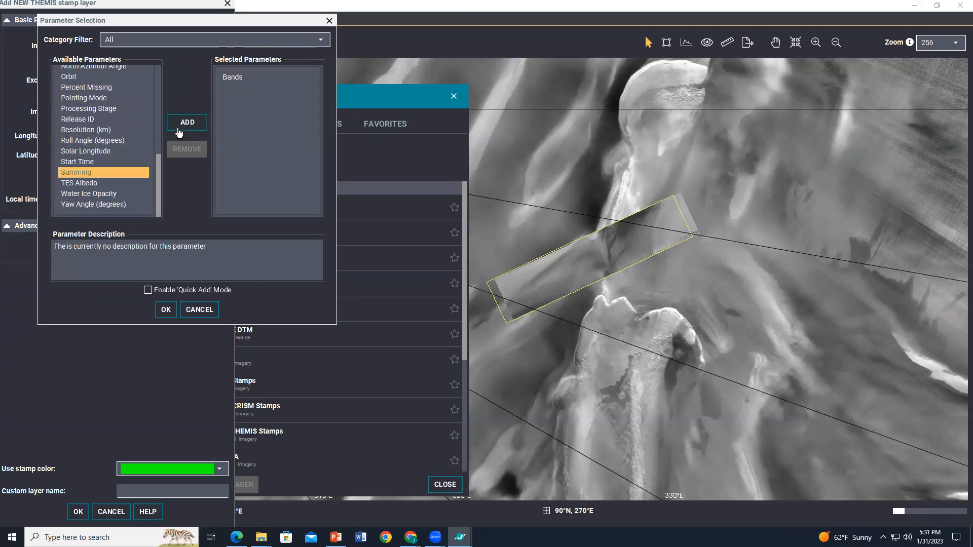
left_click(187, 122)
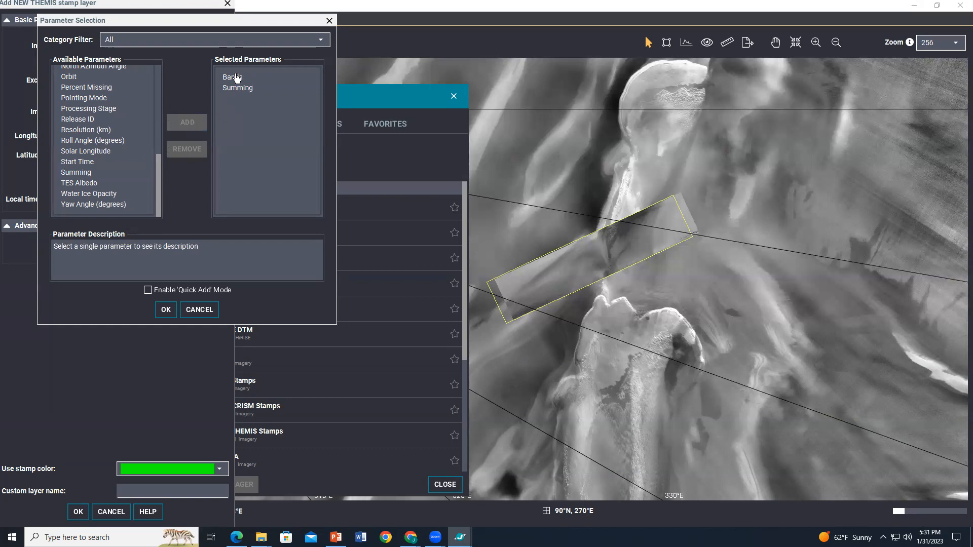
left_click(165, 312)
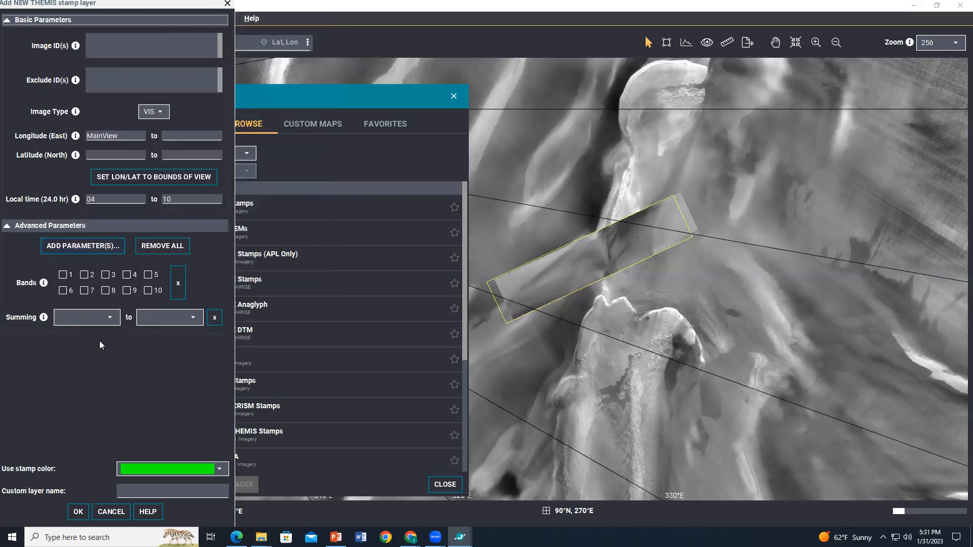
Step: Set summing from 2 to 2, check bands 1 and 4, create the stamp layer, and close the layer browser
left_click(80, 320)
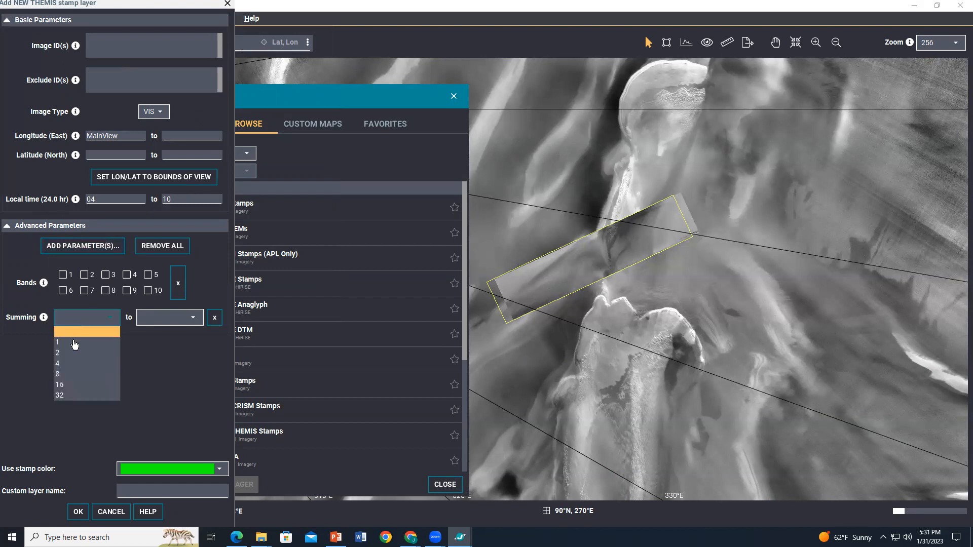
left_click(74, 350)
left_click(156, 323)
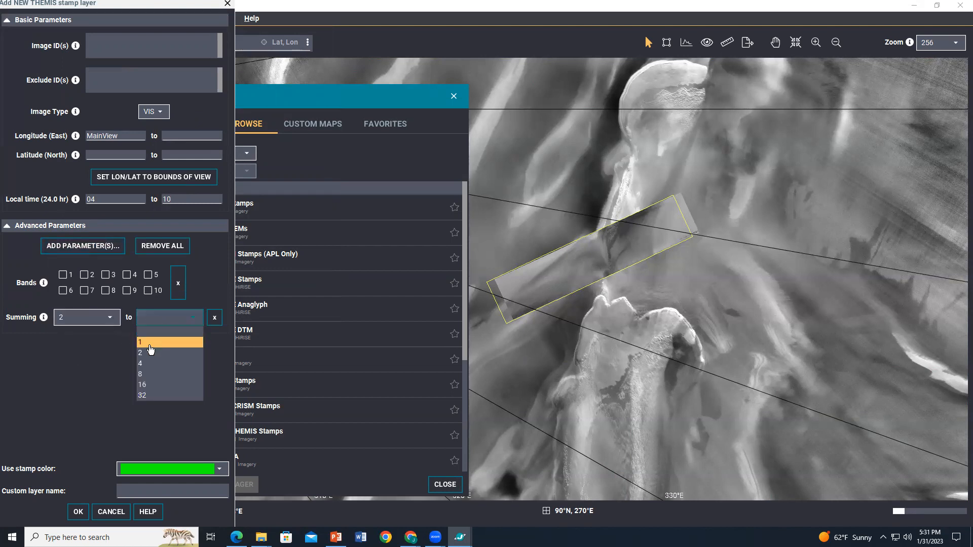
left_click(146, 351)
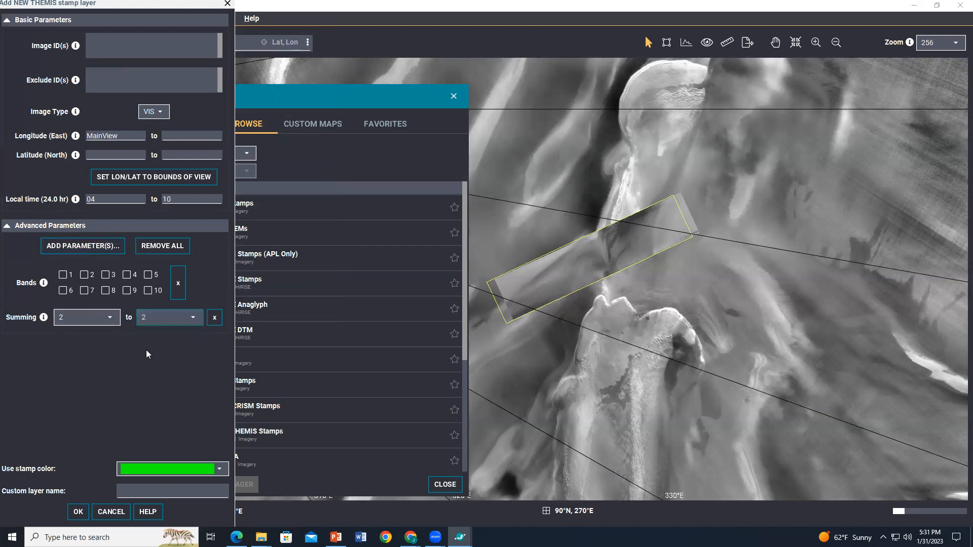
left_click(62, 276)
left_click(126, 276)
left_click(79, 512)
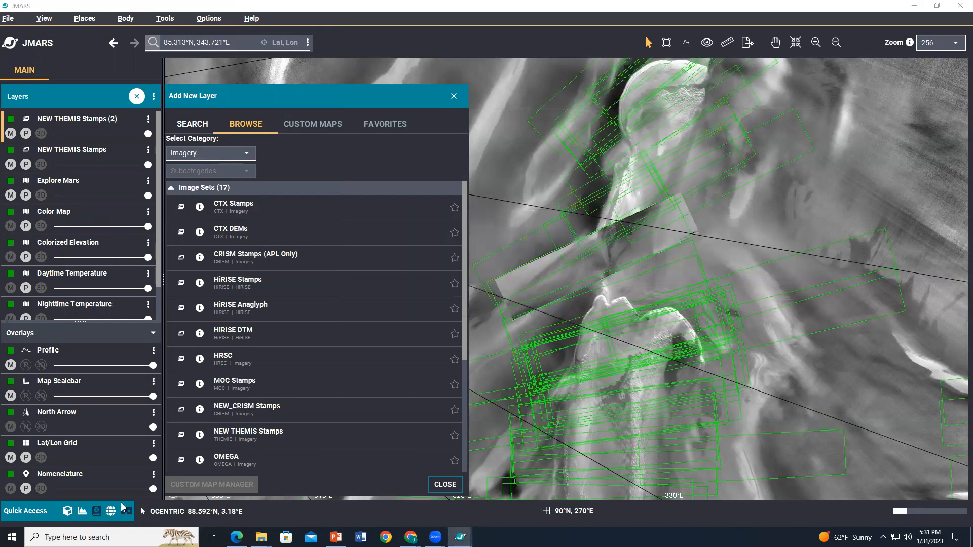
left_click(453, 98)
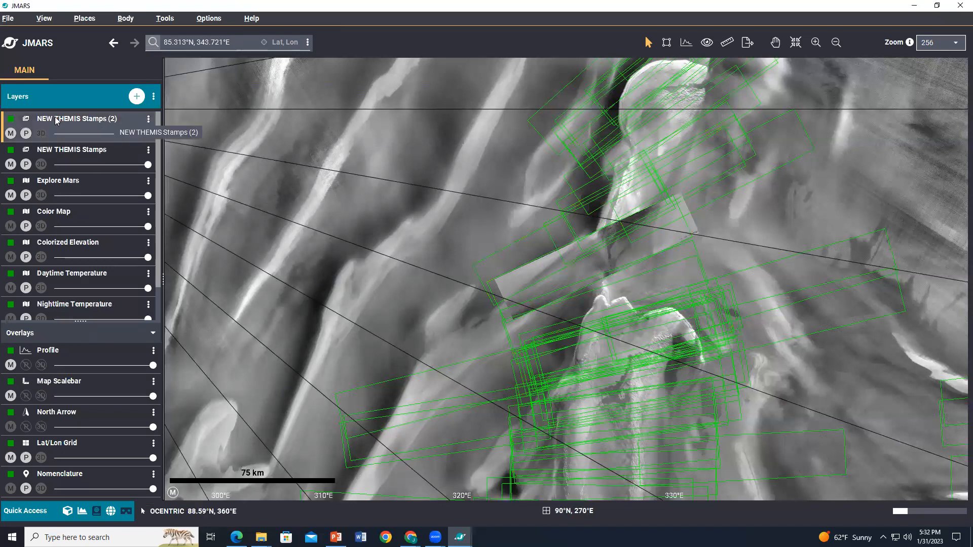
Step: Open the new stamp layer's settings and raise its fill alpha so the stamps appear filled green
double_click(112, 120)
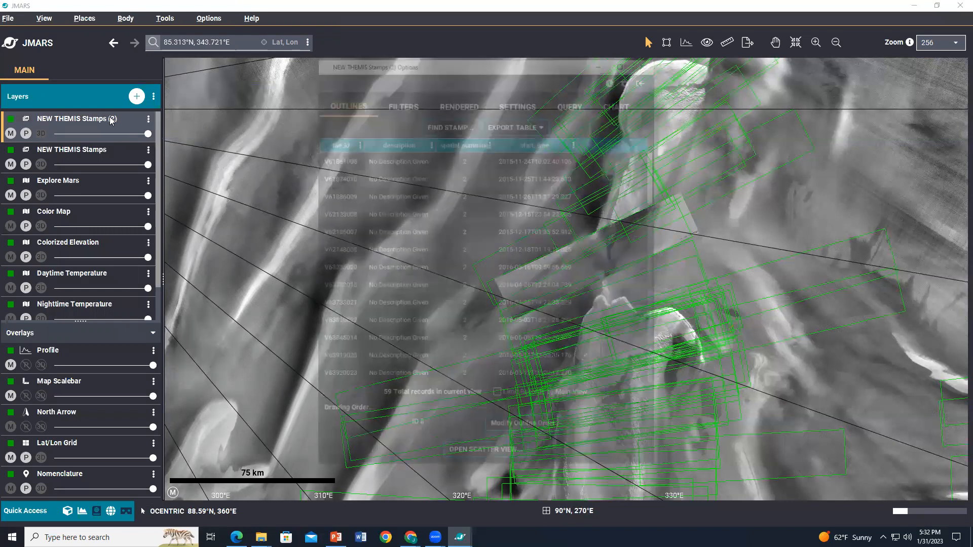
left_click(515, 104)
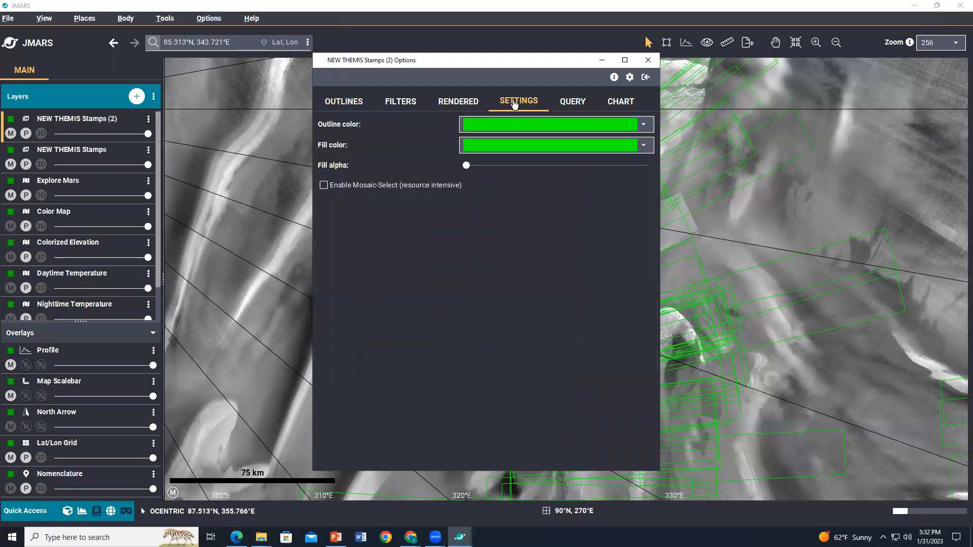
left_click_drag(466, 166, 510, 166)
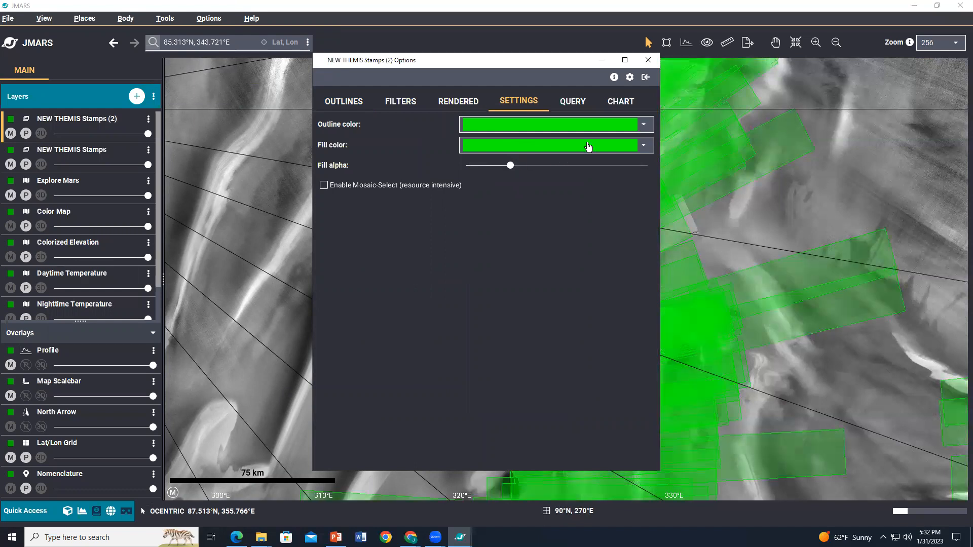
left_click(648, 60)
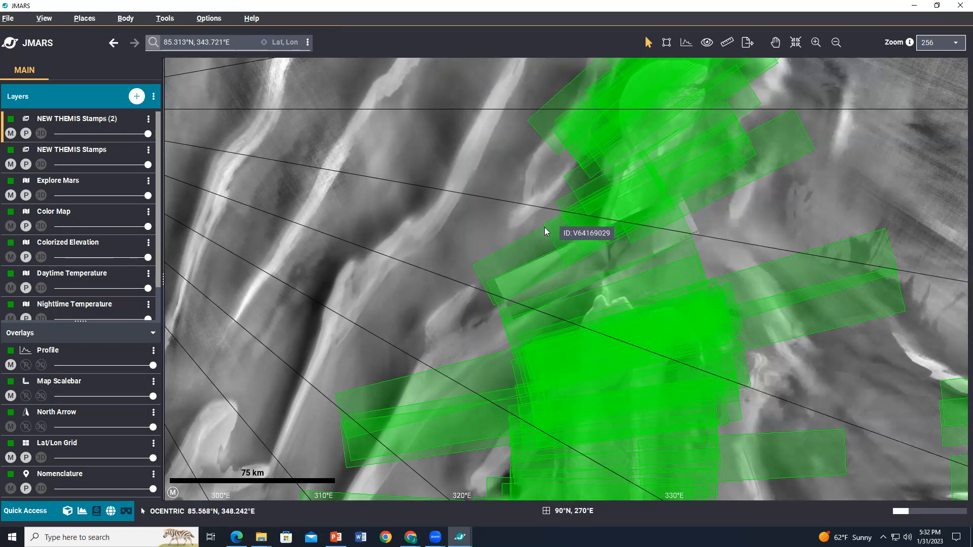
Step: Render the currently selected stamp of the new layer as BPOL
right_click(615, 251)
mouse_move(709, 285)
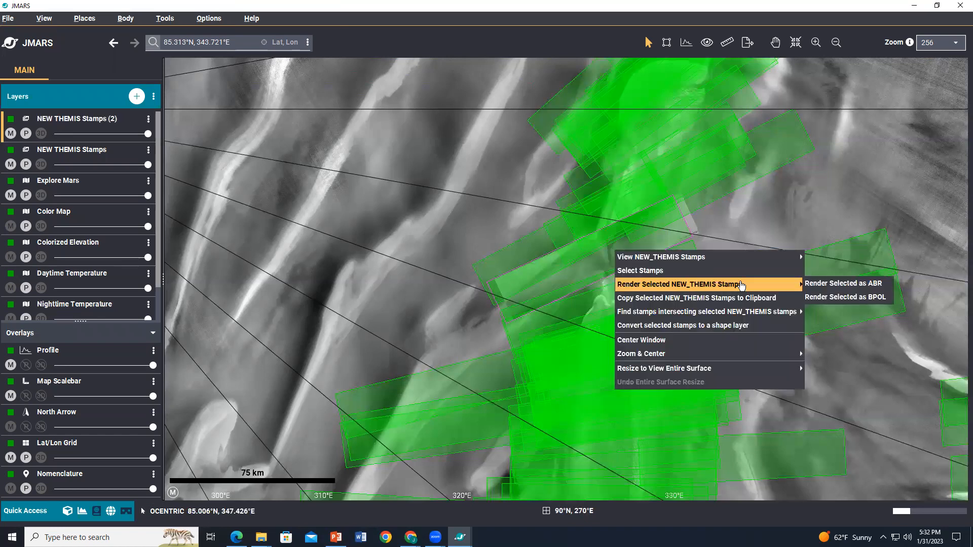
left_click(826, 298)
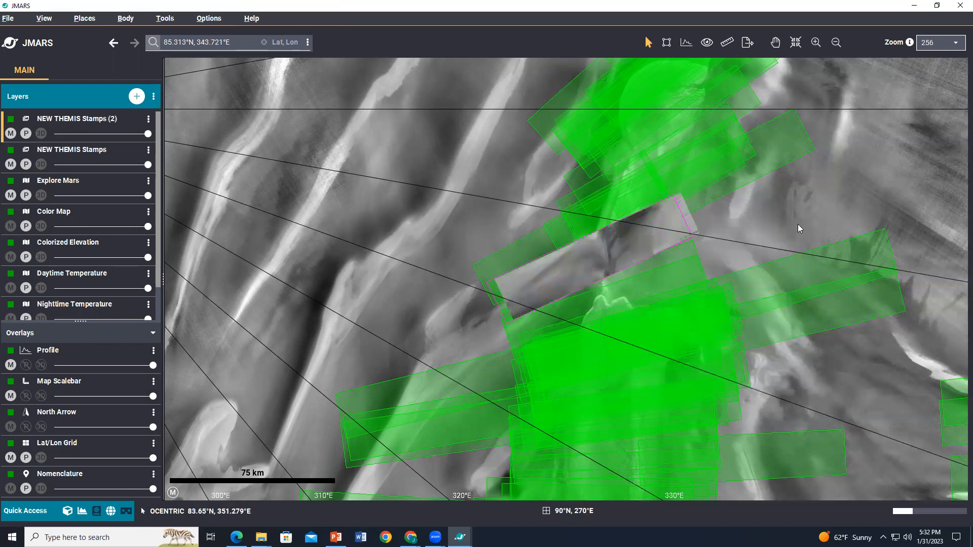
Step: Select stamp V64169029 on the map and render it as BPOL
mouse_move(523, 253)
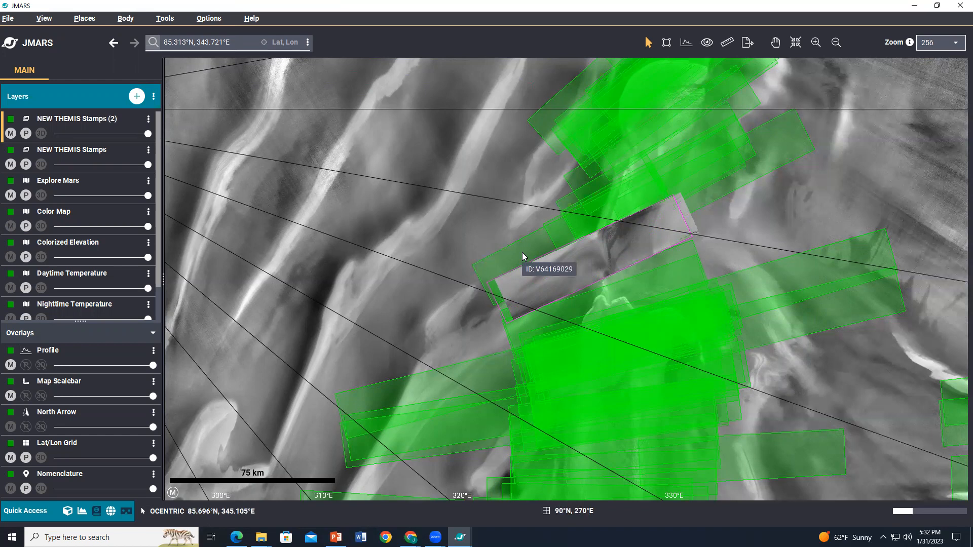
left_click(522, 252)
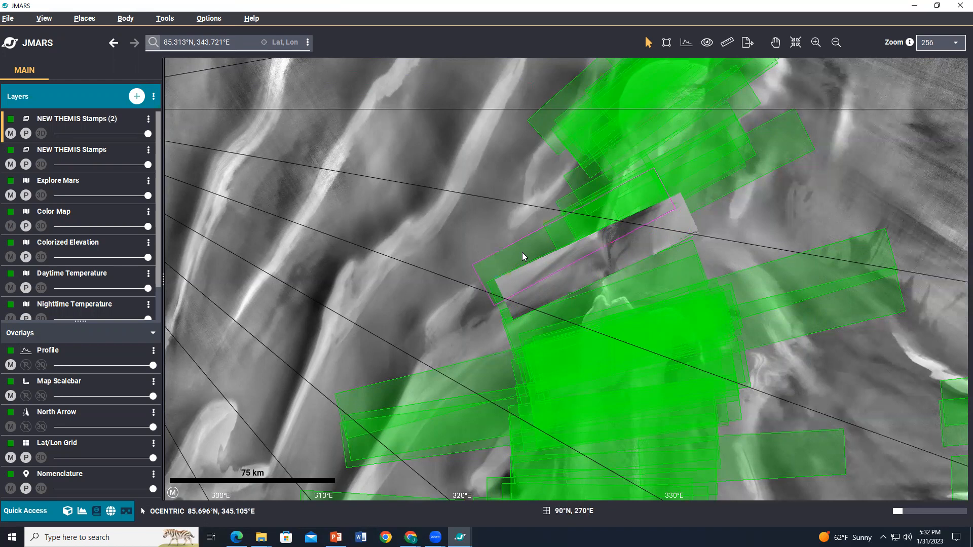
right_click(523, 257)
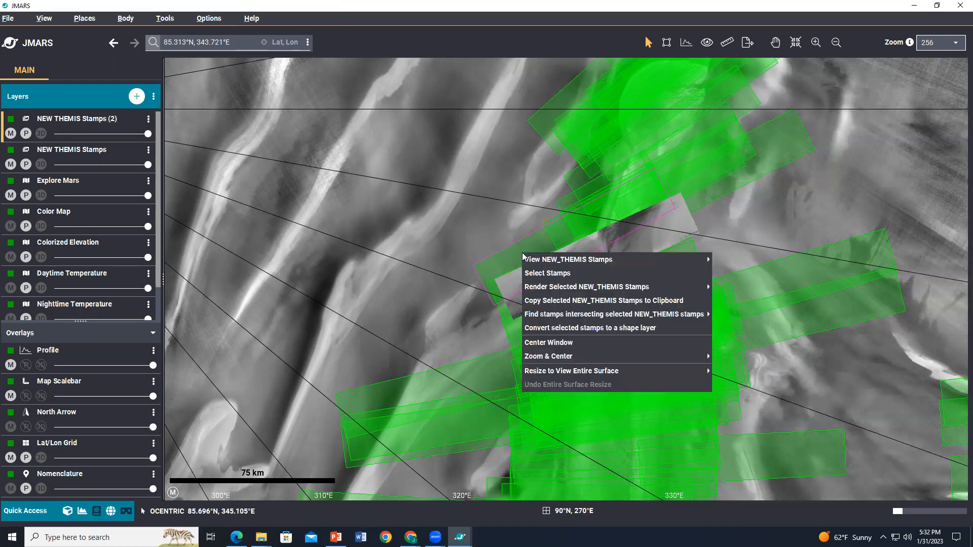
mouse_move(557, 287)
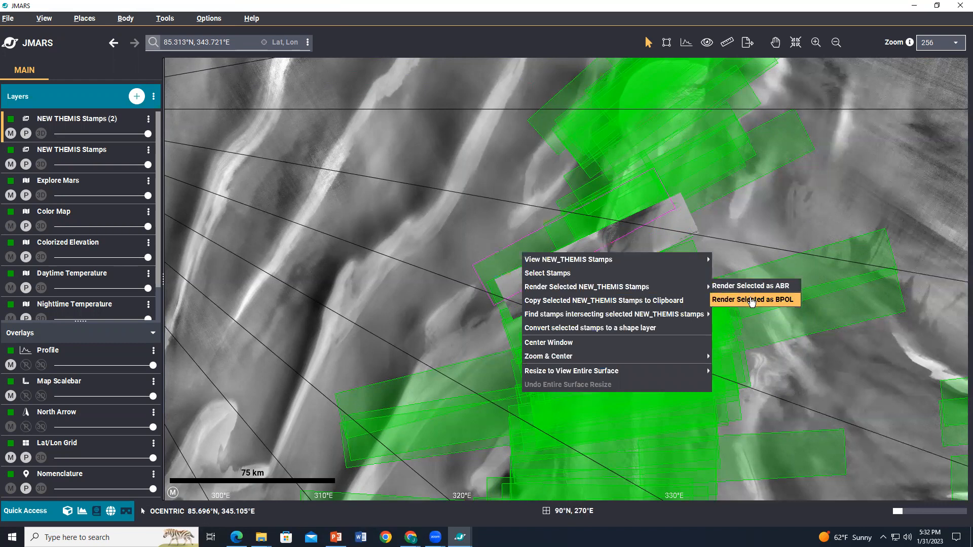
left_click(789, 301)
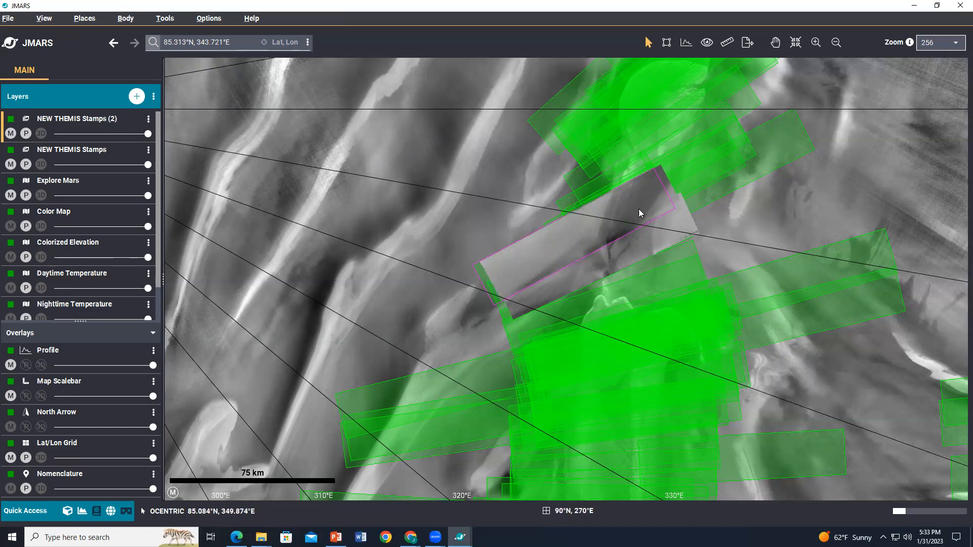
Step: Set the map zoom to 512 around the rendered stamps
left_click(935, 45)
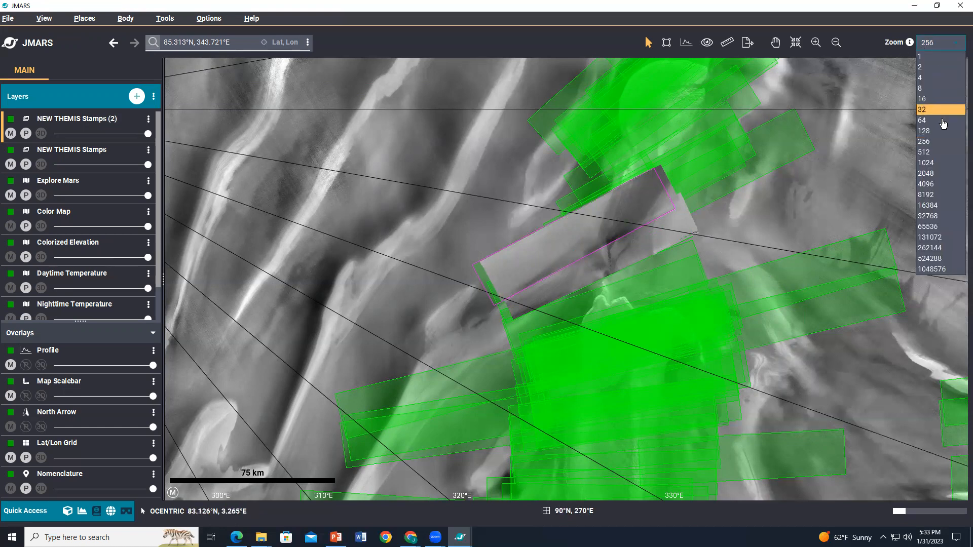
left_click(937, 155)
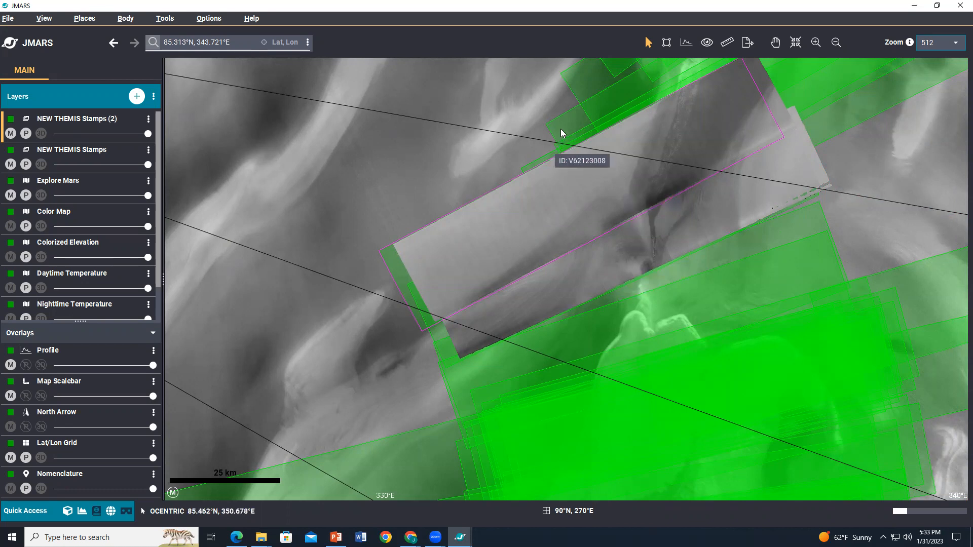
left_click(681, 244)
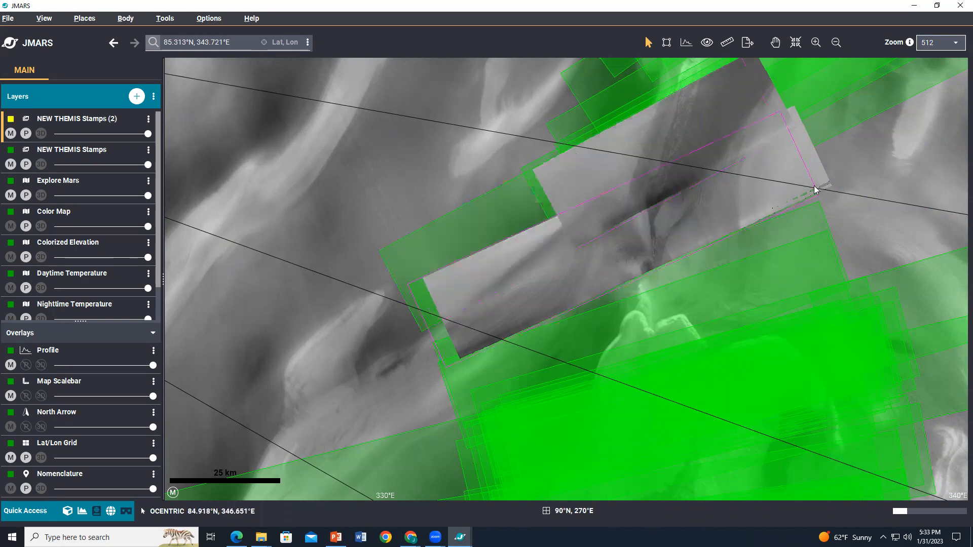
left_click_drag(702, 217, 700, 211)
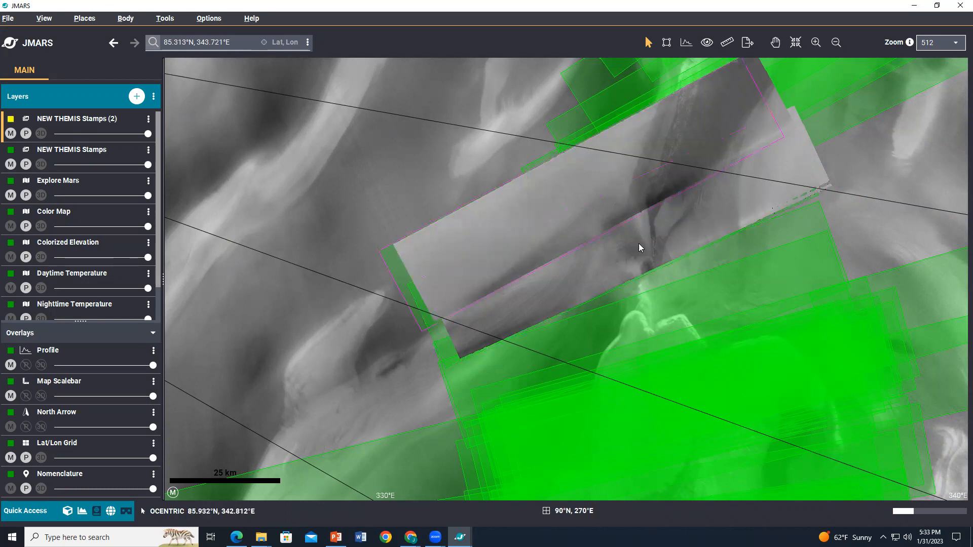
Step: Select stamp V62123008 on the map and render it as RGB
left_click(474, 206)
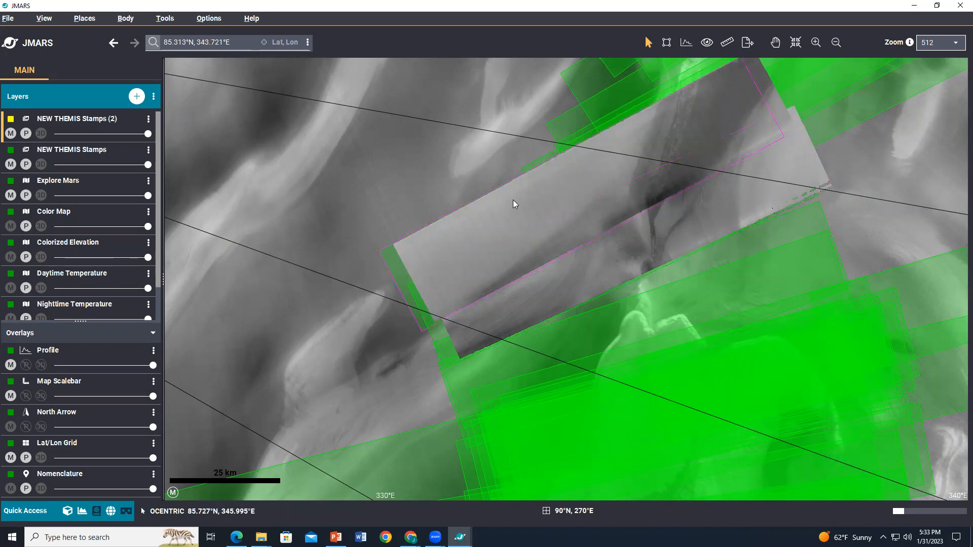
left_click(600, 104)
right_click(615, 103)
mouse_move(787, 138)
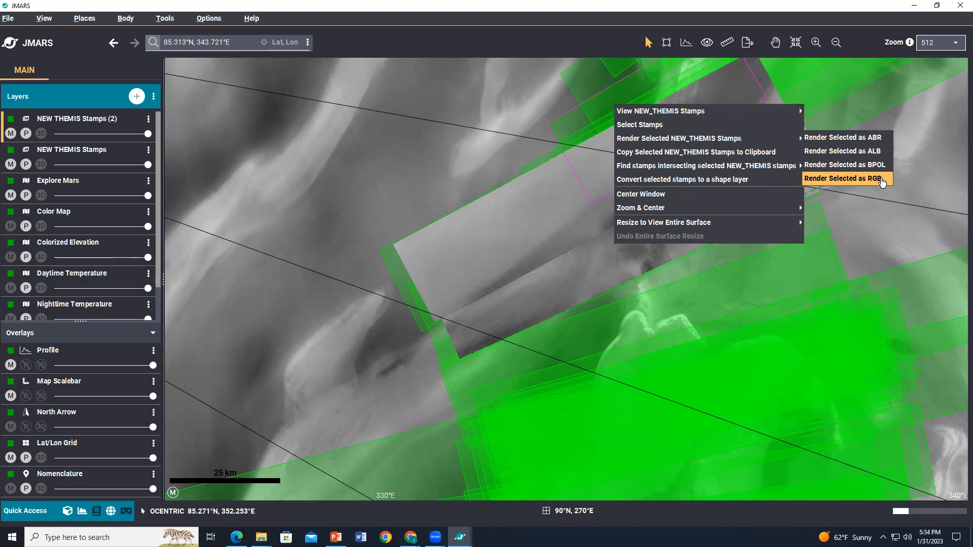
left_click(882, 181)
Step: Convert the selected stamp into a custom shape layer and delete that shape layer again
left_click_drag(881, 163, 829, 258)
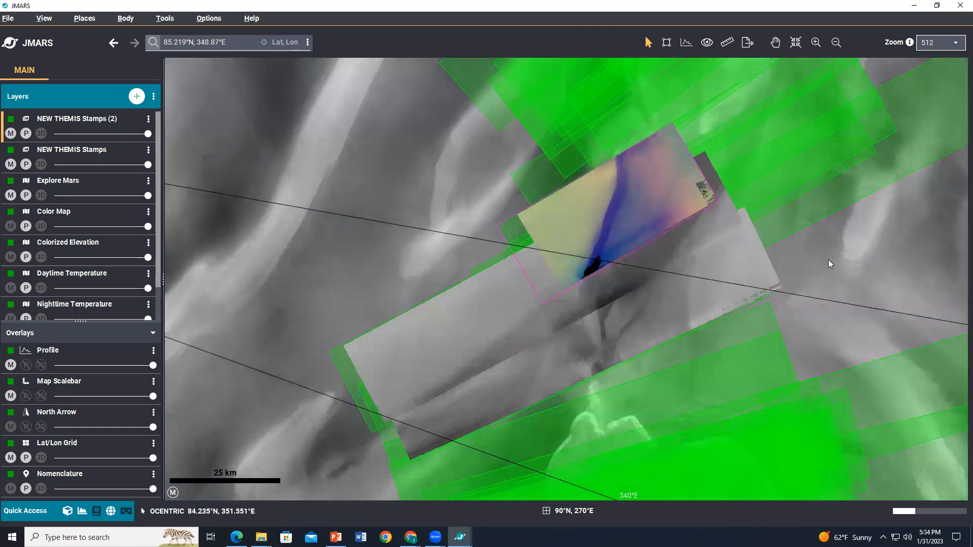
left_click(500, 254)
right_click(500, 254)
mouse_move(623, 294)
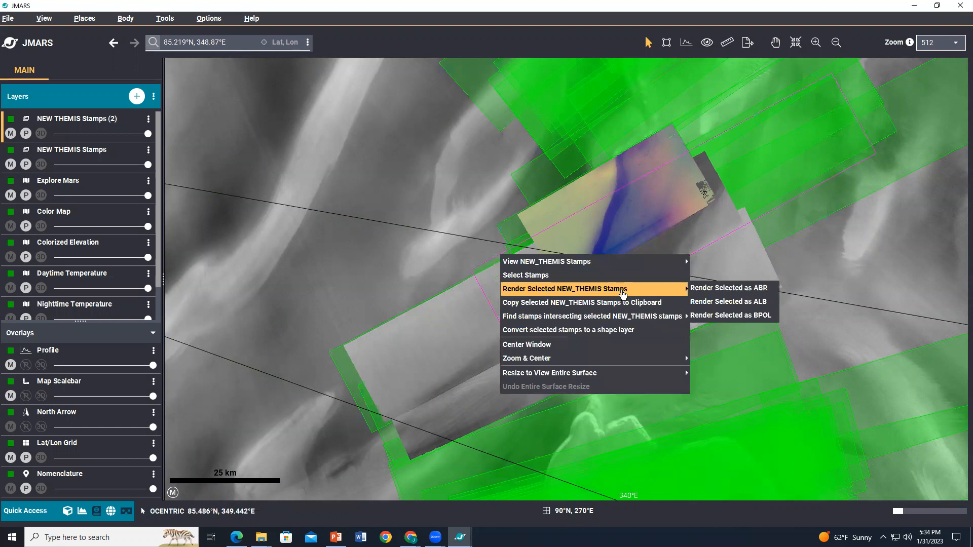
left_click(725, 315)
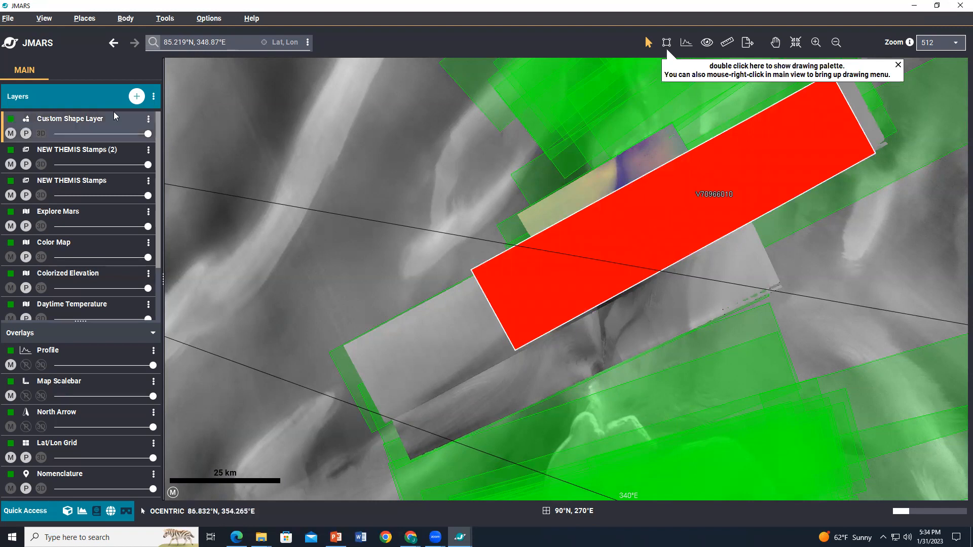
left_click(148, 118)
left_click(140, 151)
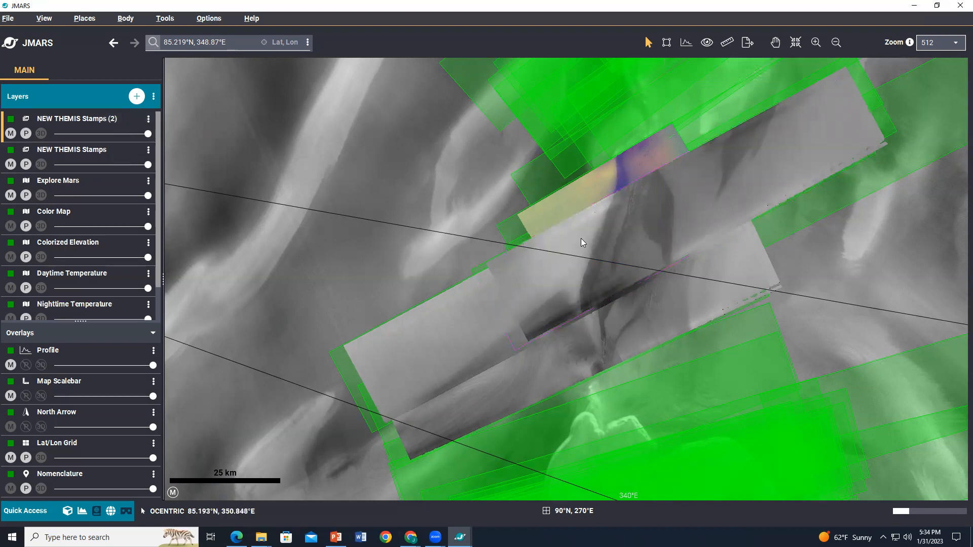
Step: Select stamp V64169029 on the map and open its web browse page
left_click(595, 236)
left_click(453, 405)
mouse_move(377, 348)
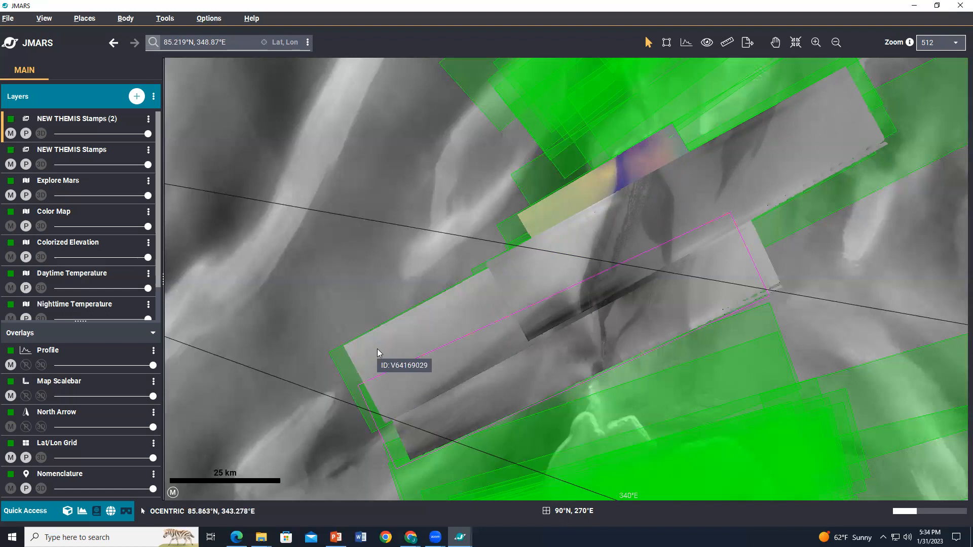
left_click(377, 348)
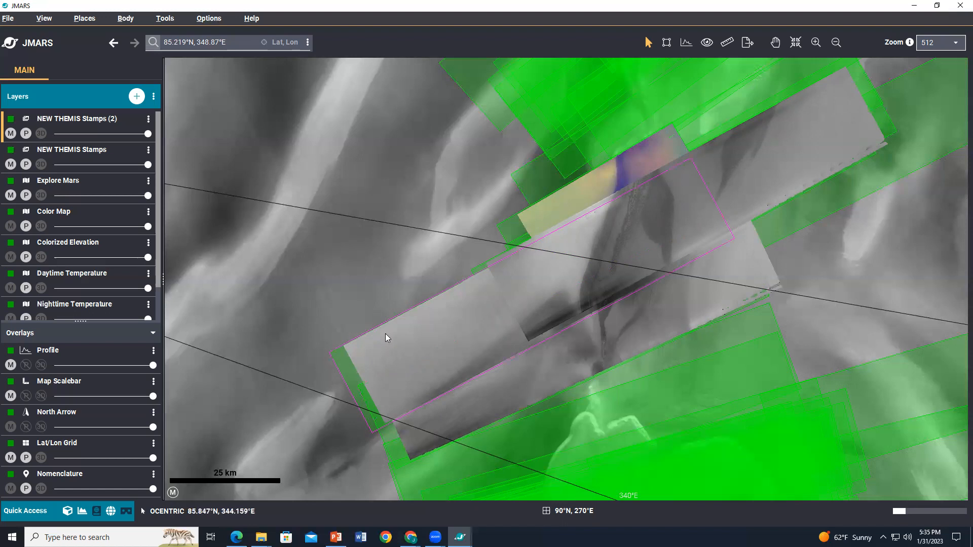
left_click(384, 345)
right_click(384, 348)
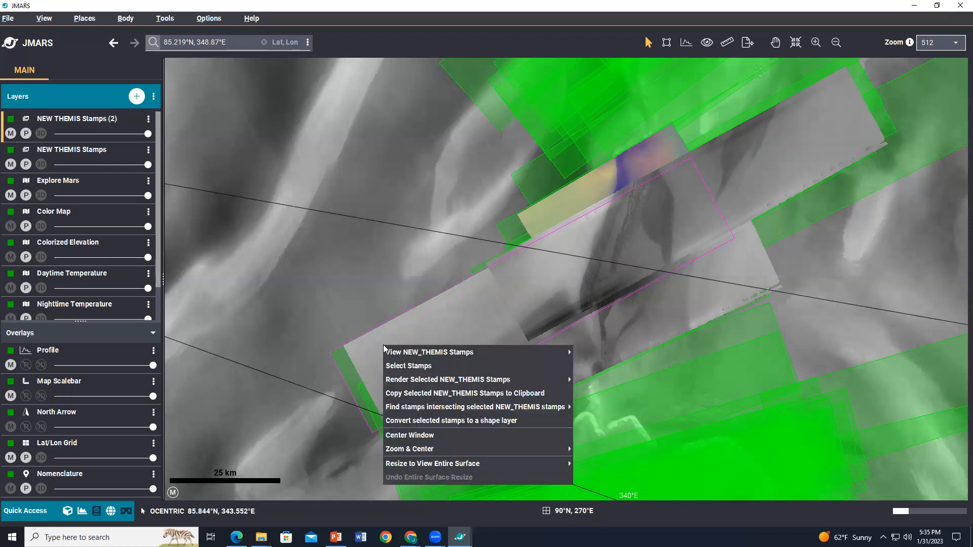
mouse_move(390, 352)
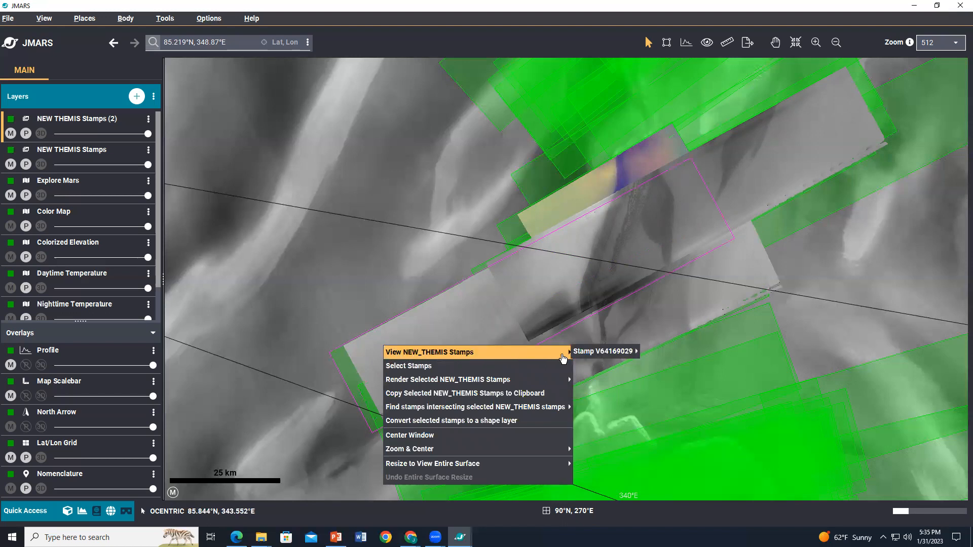
mouse_move(596, 357)
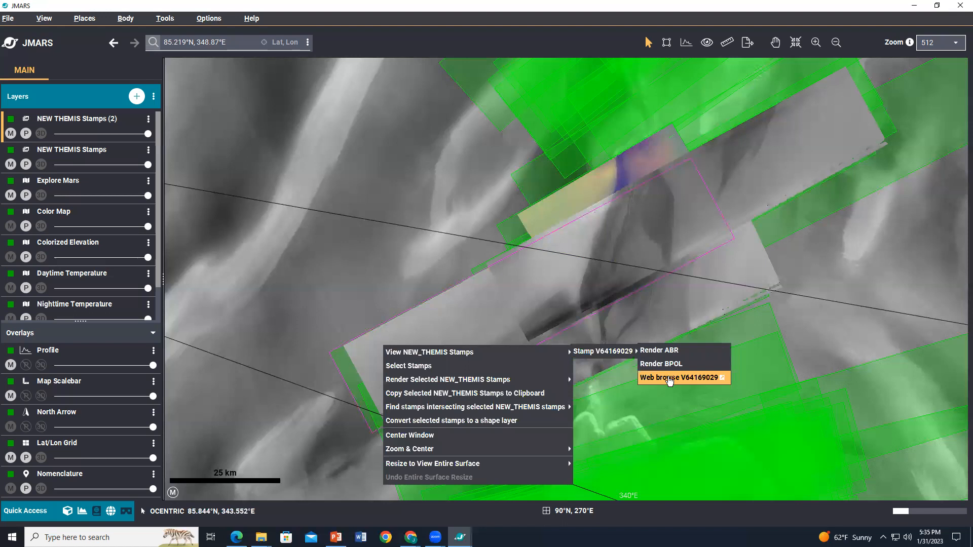
left_click(669, 378)
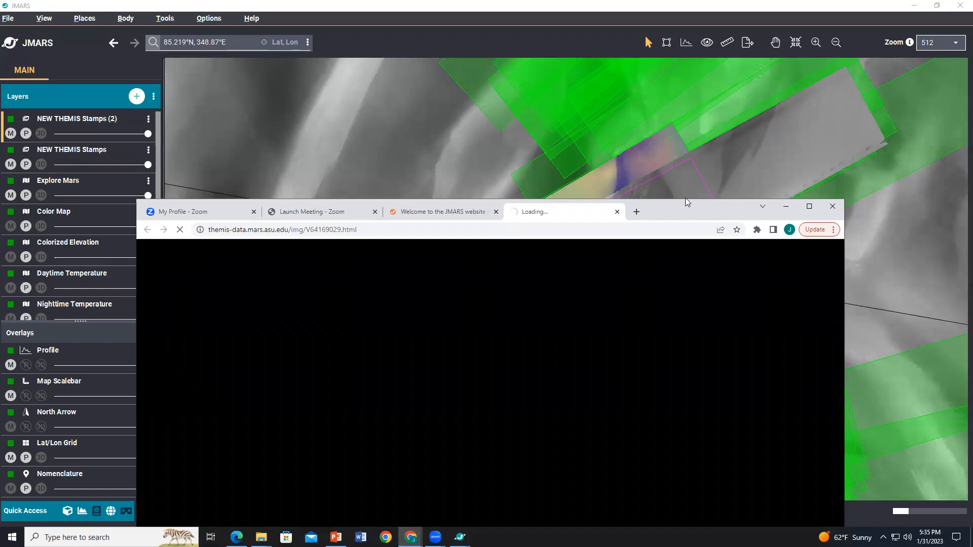
Step: Review the Image Explorer page for V64169029, including its image data and products, then minimize the browser
left_click_drag(685, 201, 696, 19)
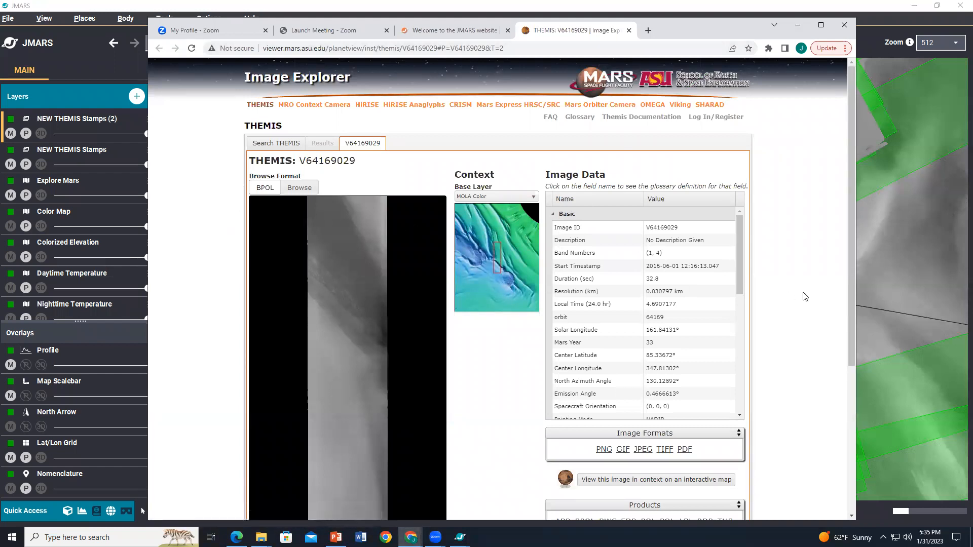
scroll(809, 297, "down", 2)
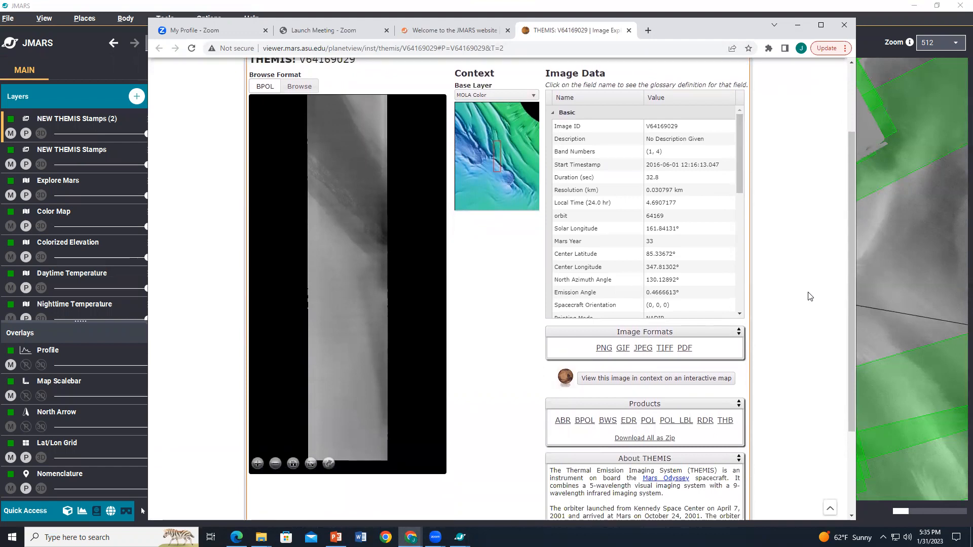
scroll(809, 297, "up", 1)
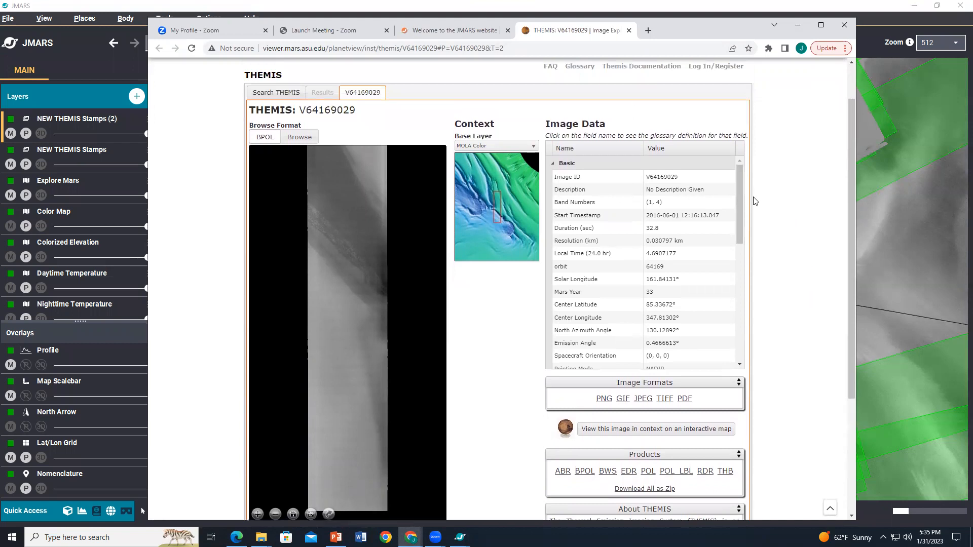
scroll(780, 222, "down", 1)
scroll(782, 224, "down", 2)
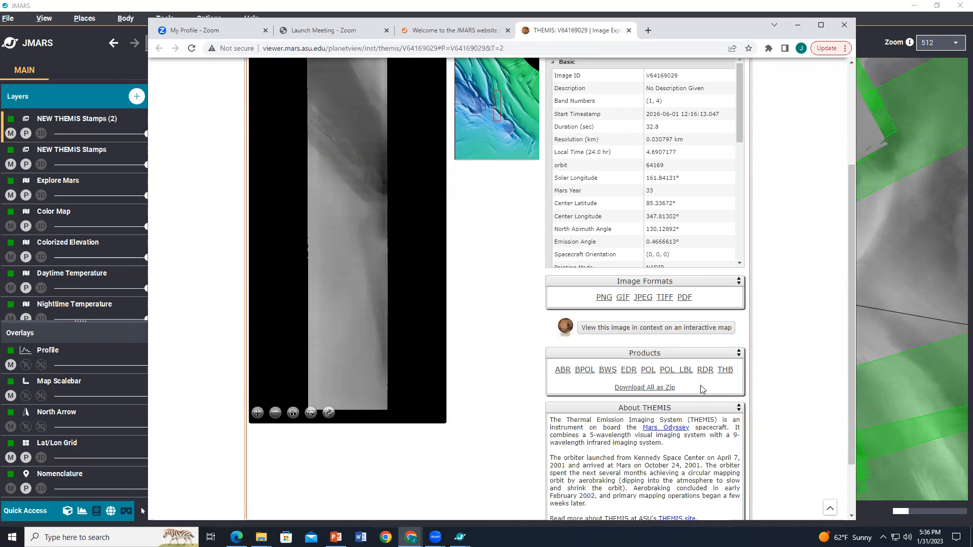
left_click(799, 25)
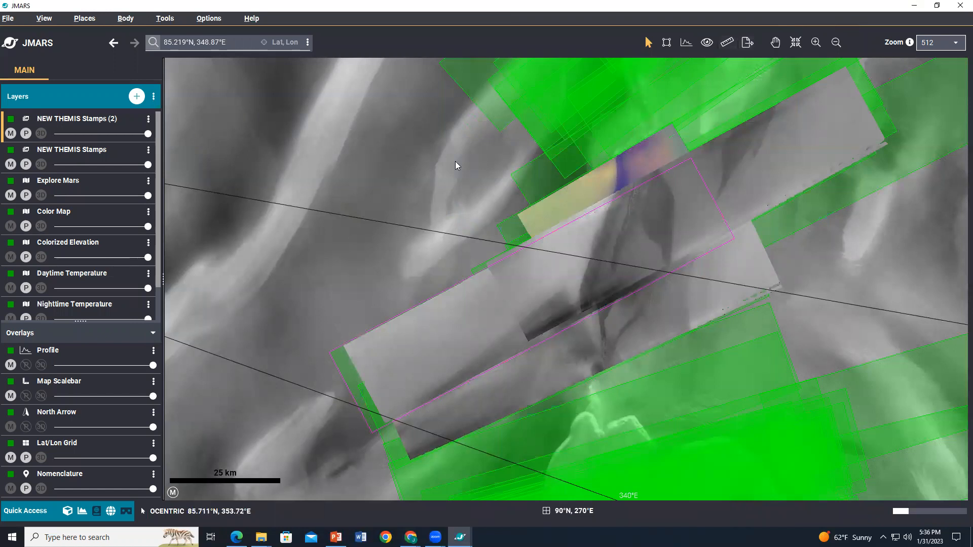
Step: Set the map zoom to 64
left_click(930, 47)
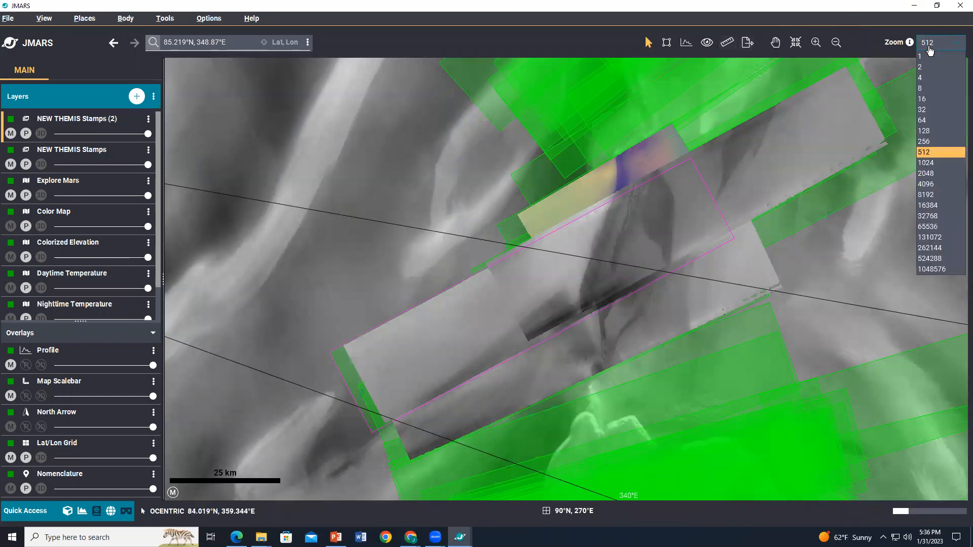
left_click(935, 124)
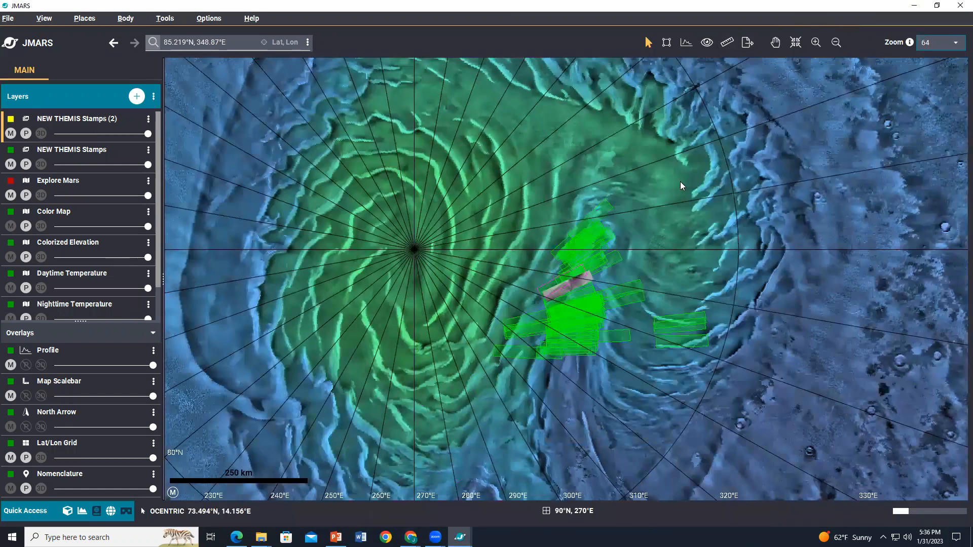